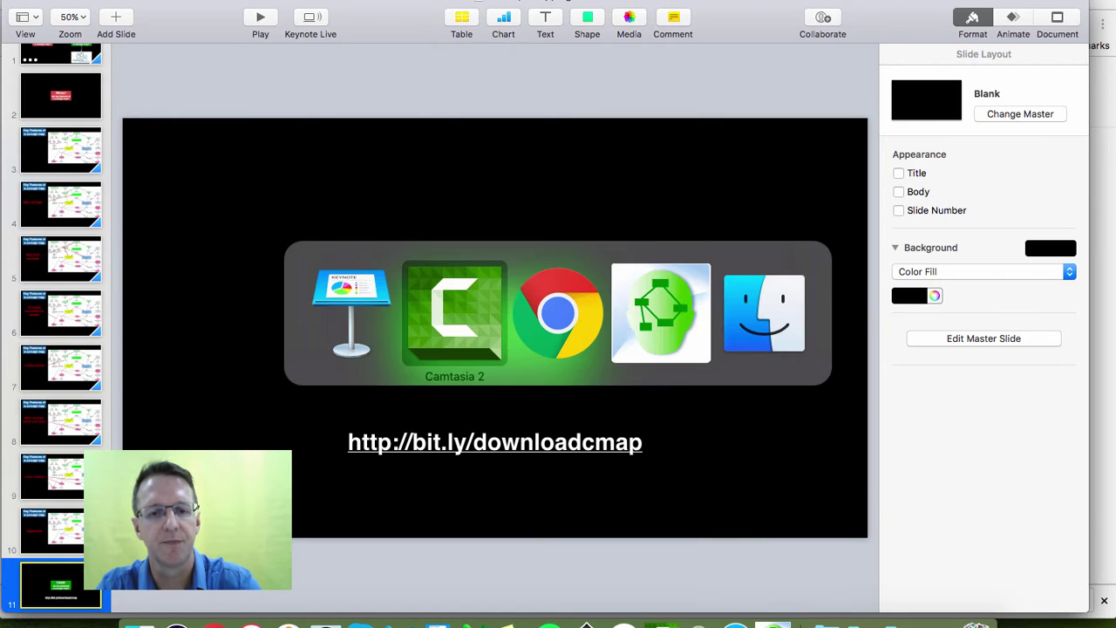
Show the CmapTools download page in Chrome and switch to the blank concept map in CmapTools
key(super+Tab)
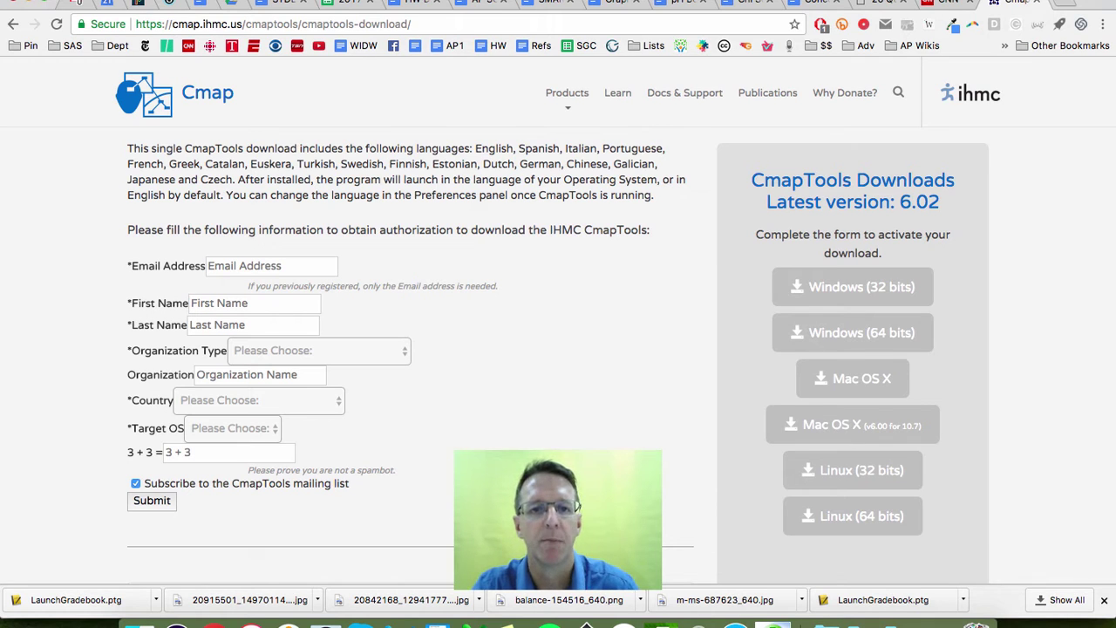
key(super+Tab)
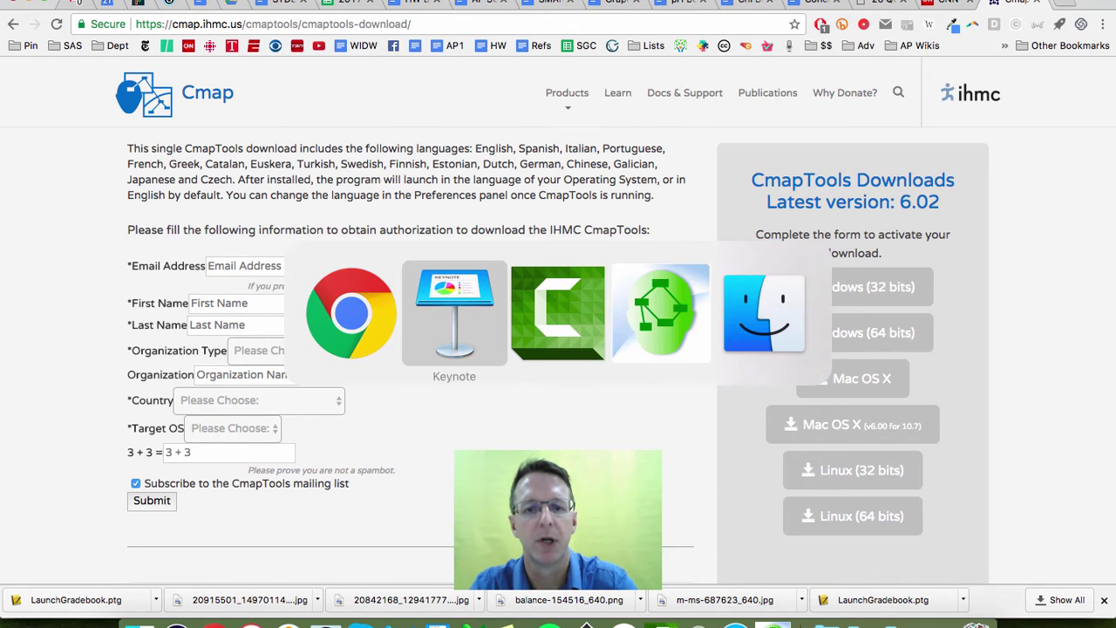
key(super+Tab)
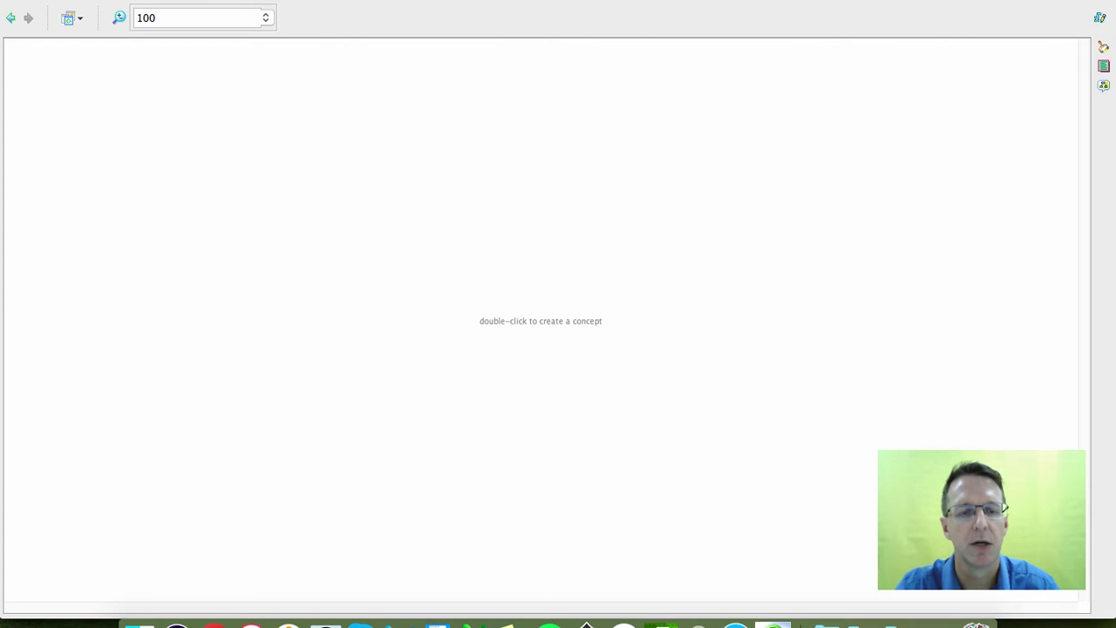
Display the Styles palette and reposition it over the blank concept map
click(192, 0)
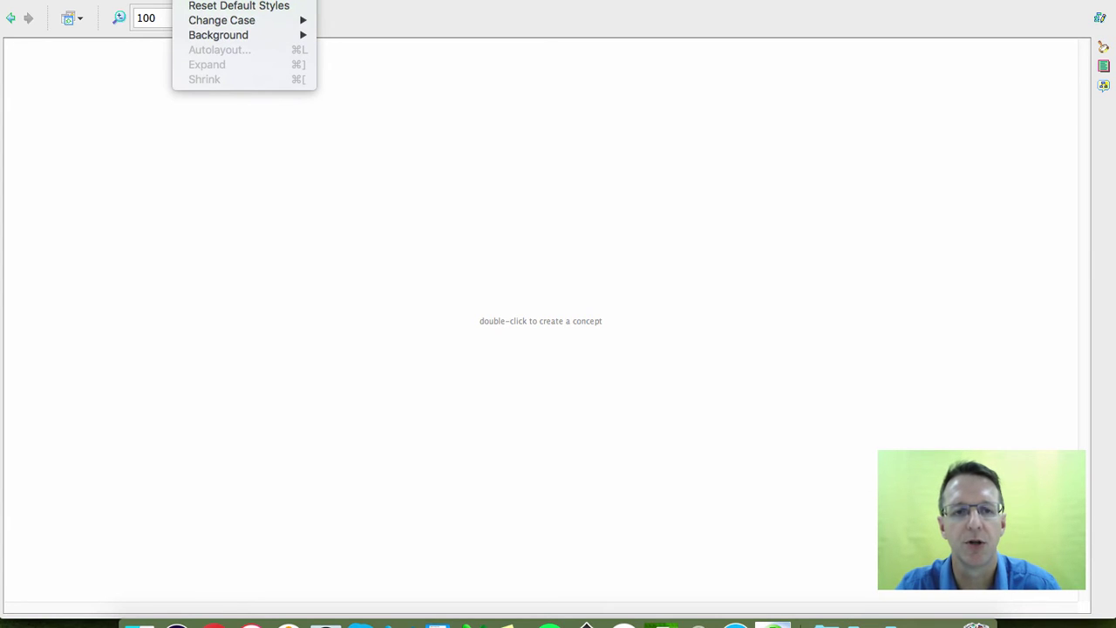
click(210, 0)
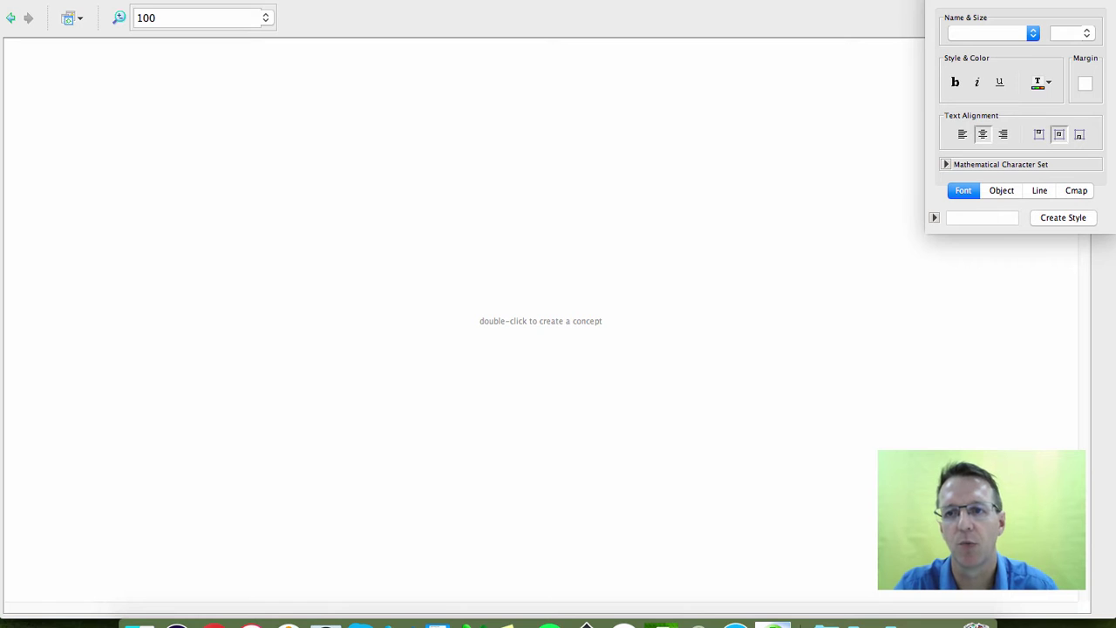
click(1019, 0)
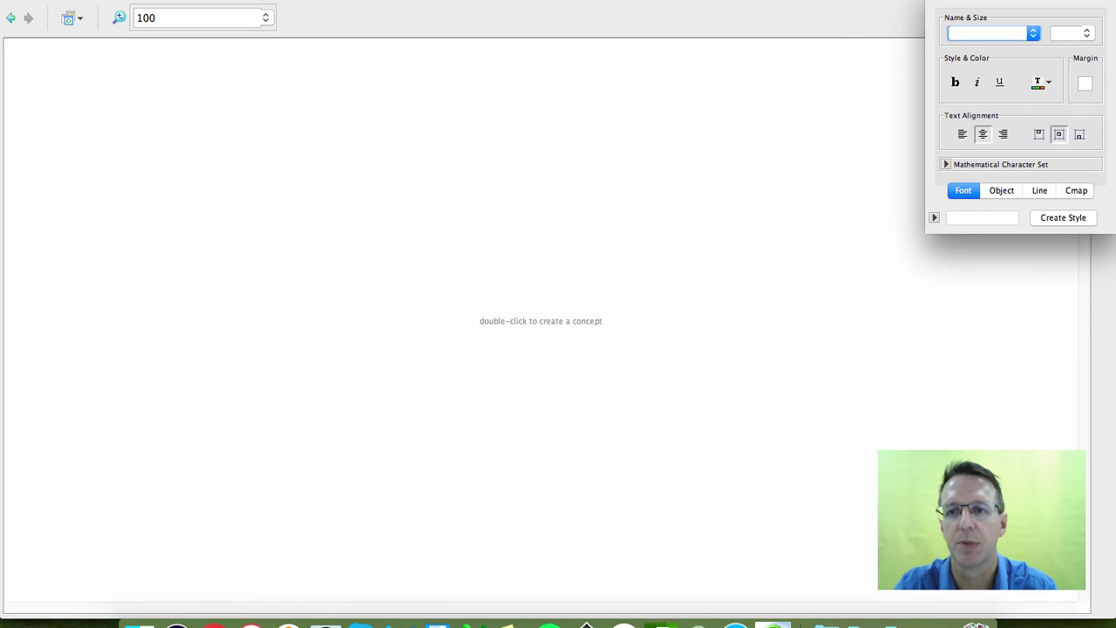
drag(1019, 0, 981, 48)
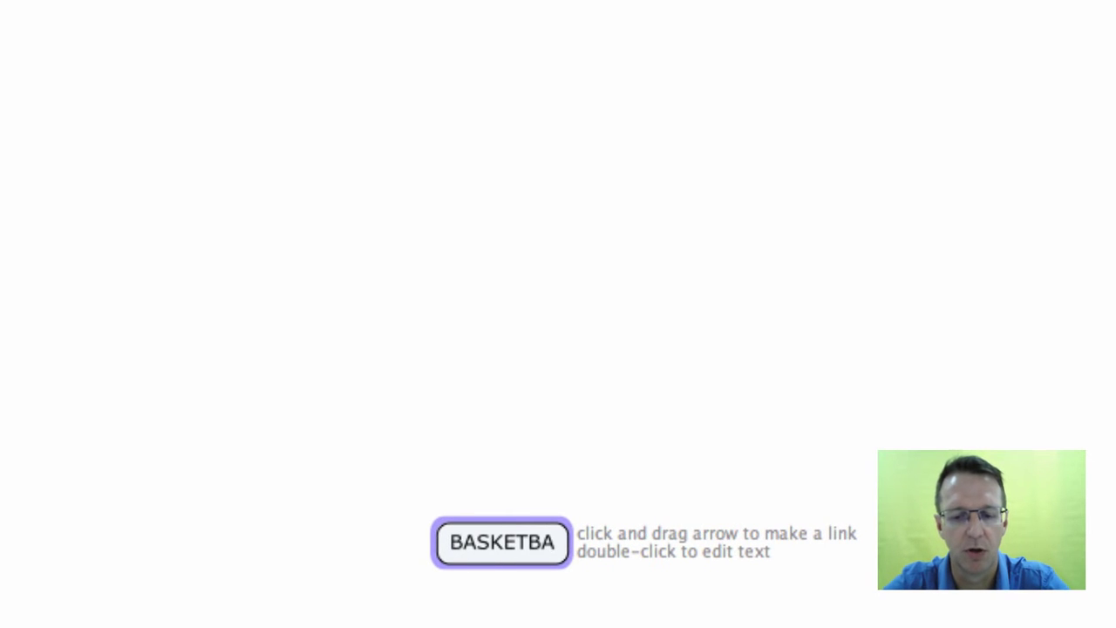
Name the first concept BASKETBALL and move it slightly higher on the map
text(LL)
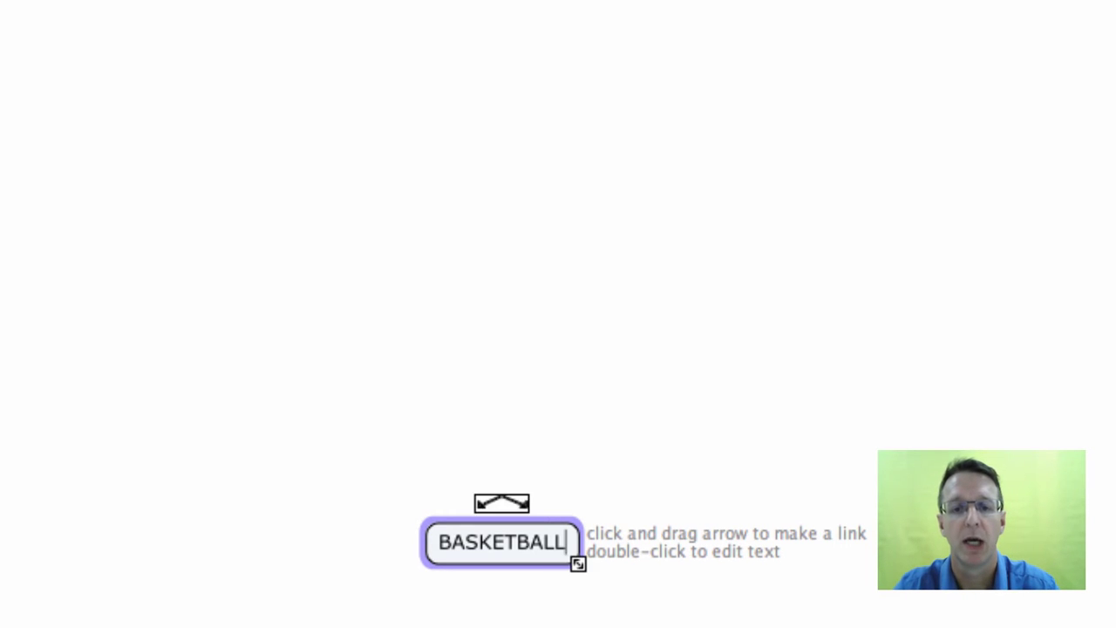
key(Escape)
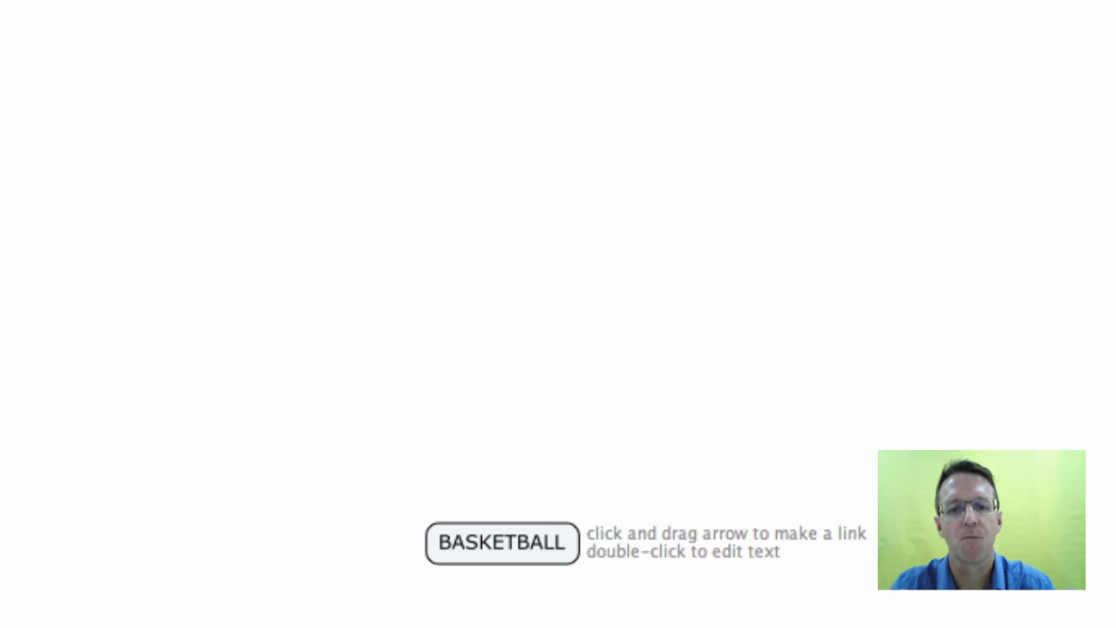
drag(503, 543, 490, 478)
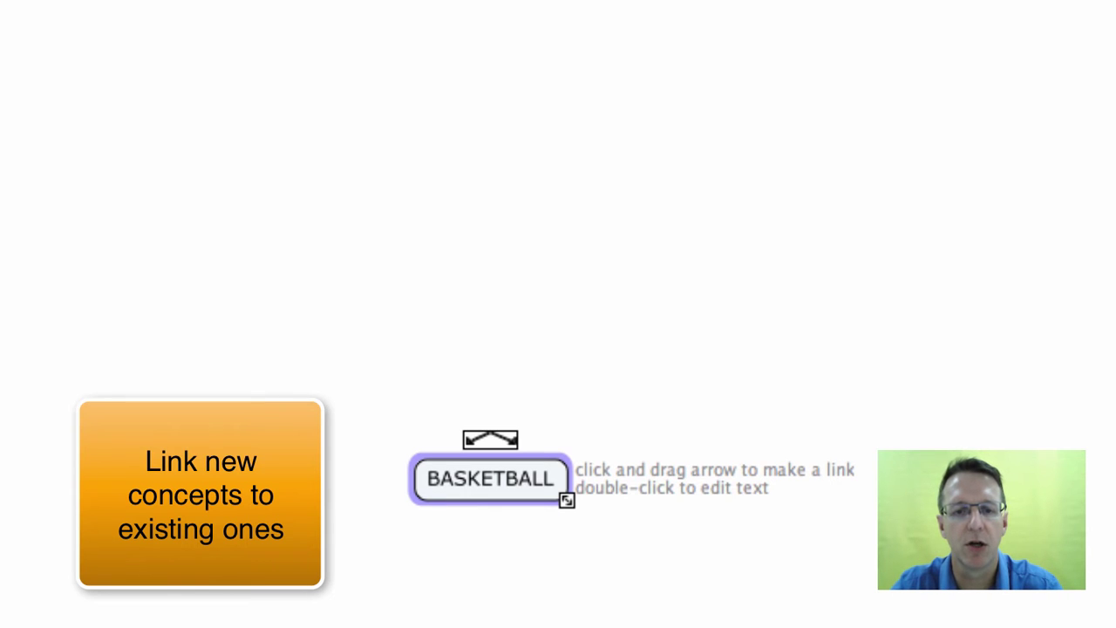
Create a new concept linked above BASKETBALL and name it Personnel
drag(490, 438, 492, 307)
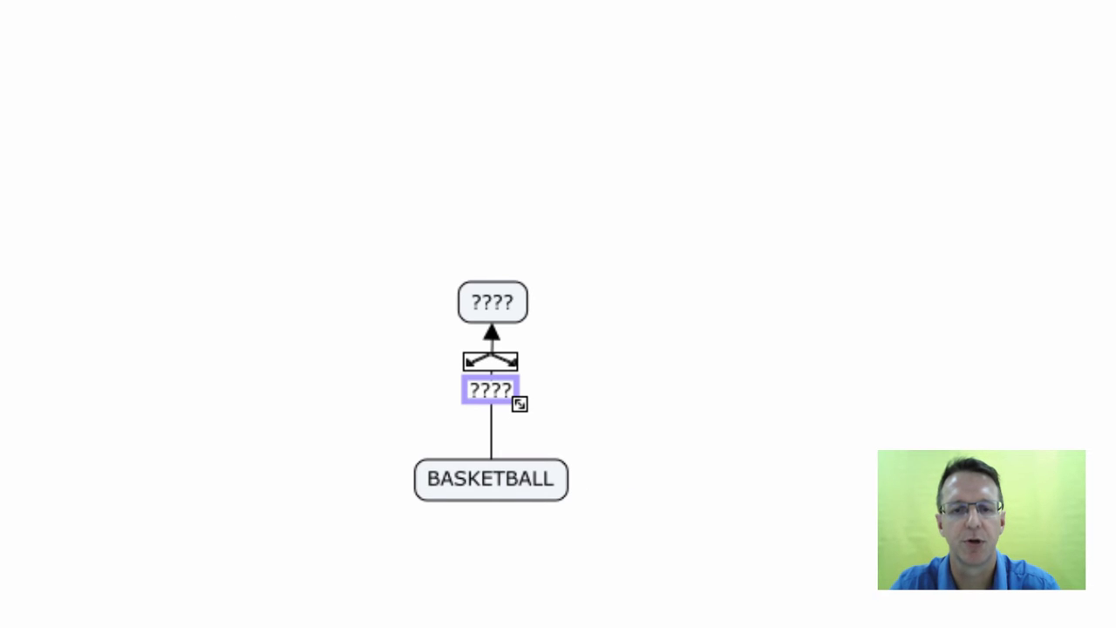
click(493, 302)
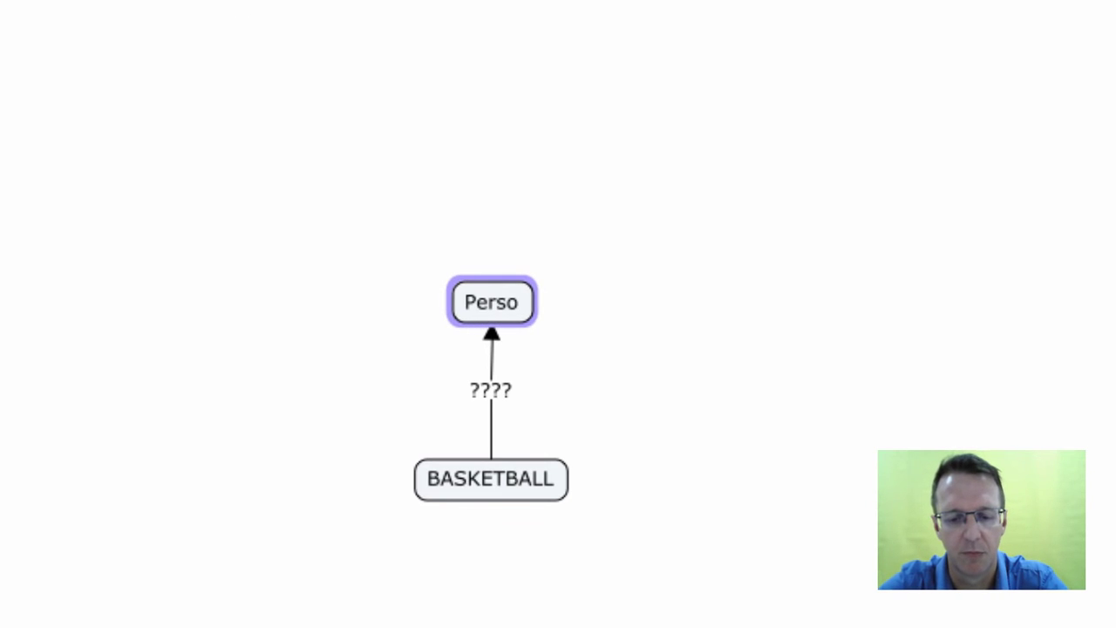
text(el)
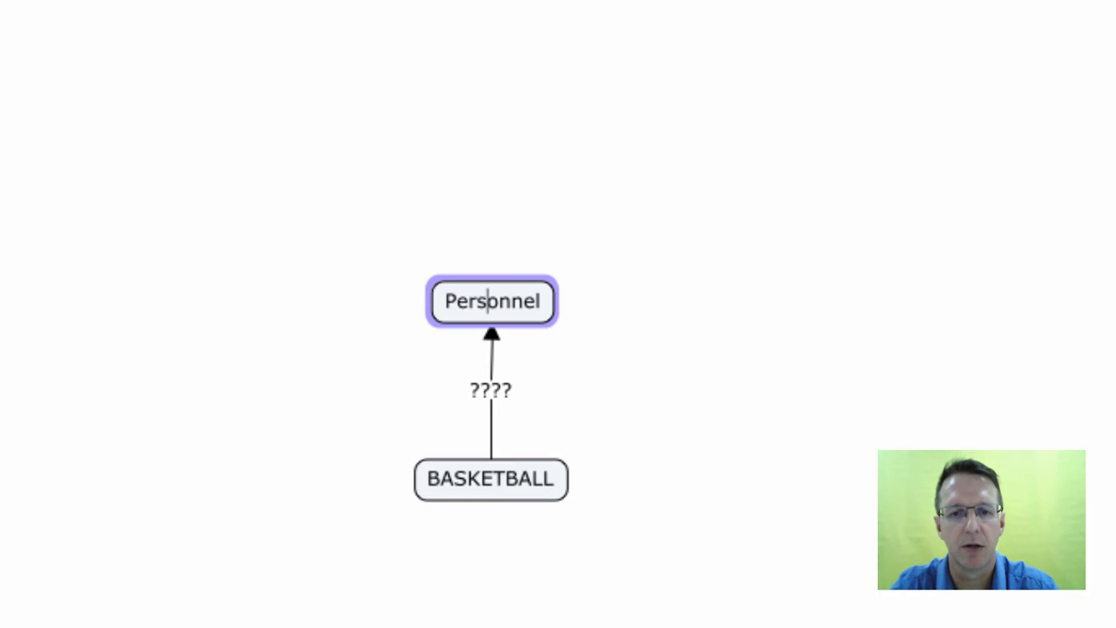
key(Escape)
Create a new concept linked above Personnel and name it Players
click(493, 302)
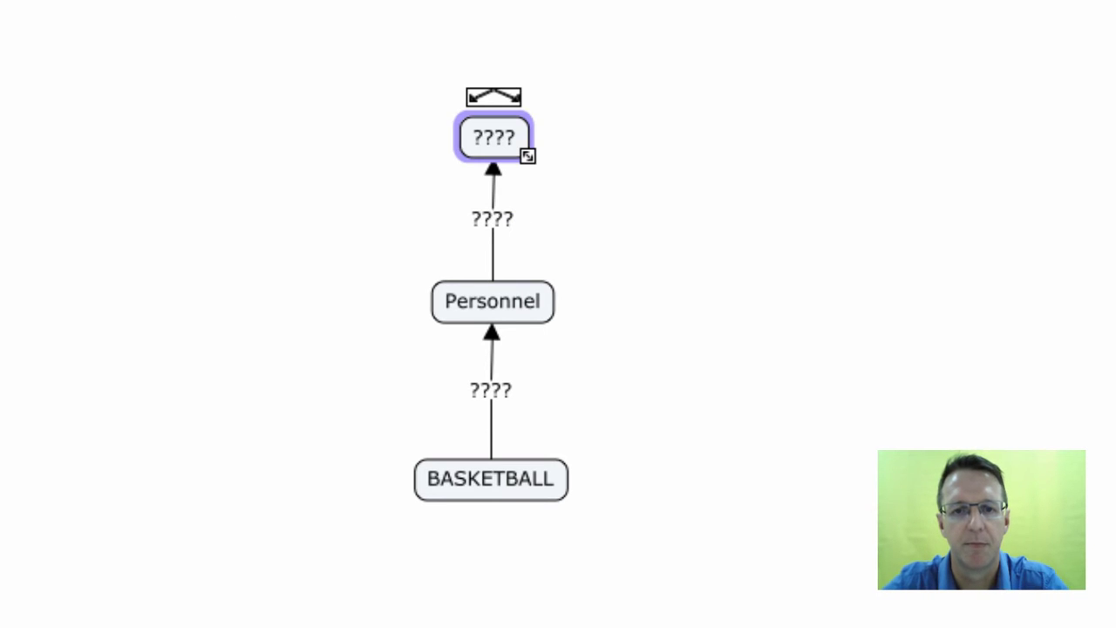
text(P)
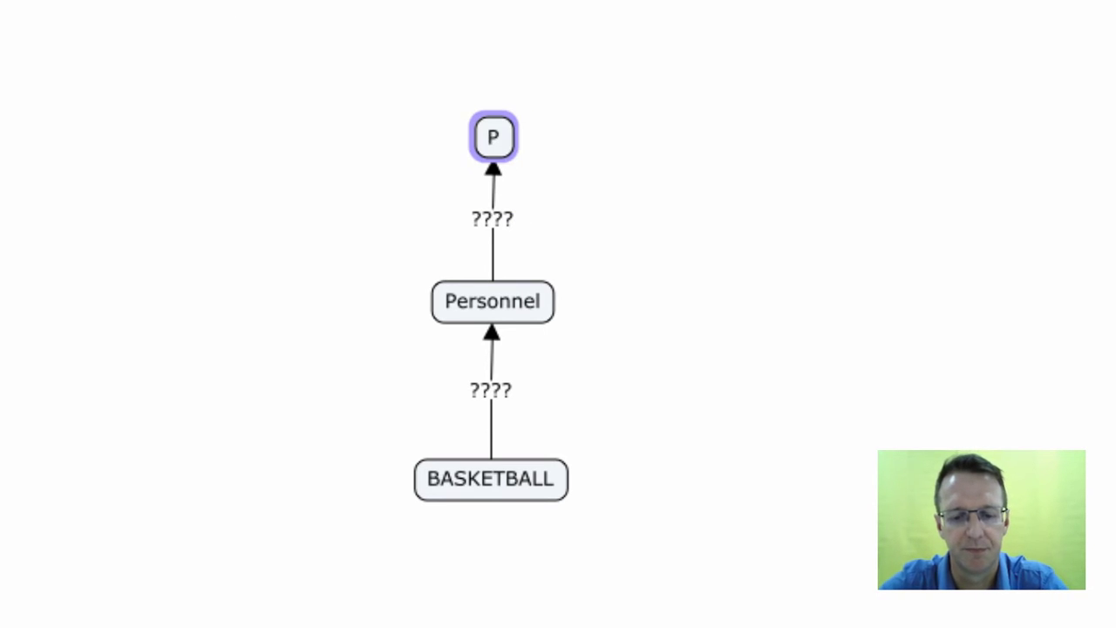
text(layers)
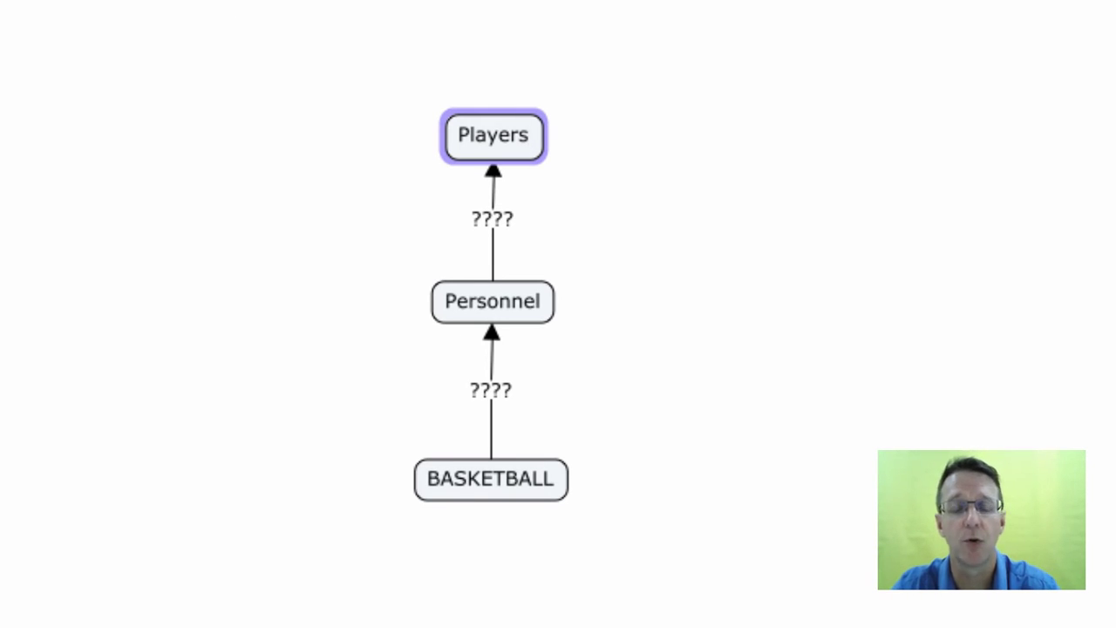
key(Escape)
Label the link from BASKETBALL to Personnel "requires" and the link from Personnel to Players "such as"
click(491, 389)
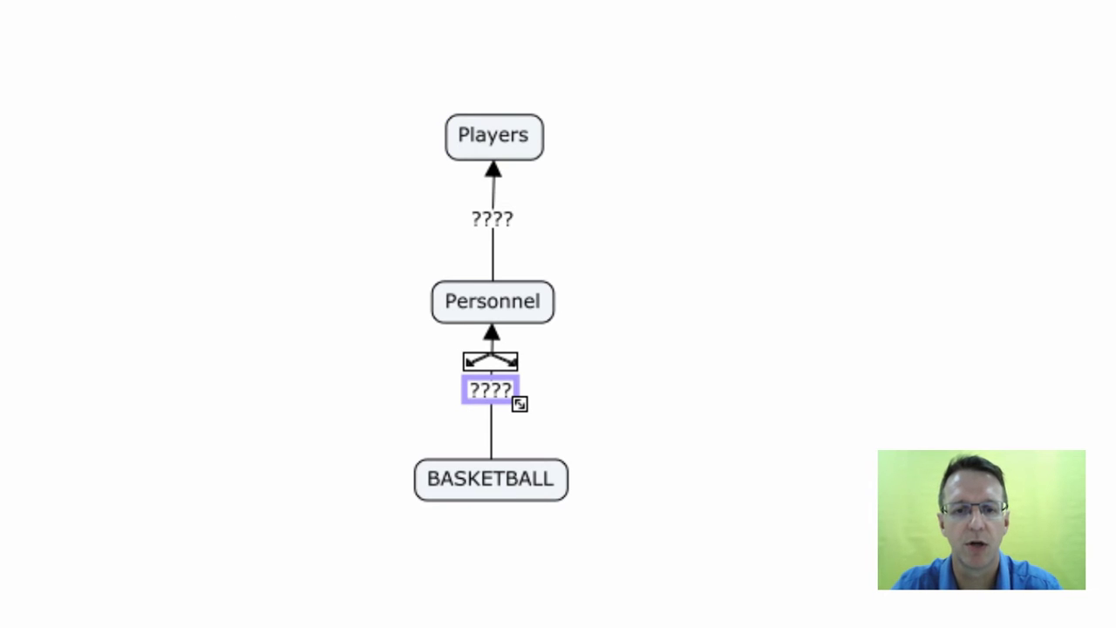
text(r)
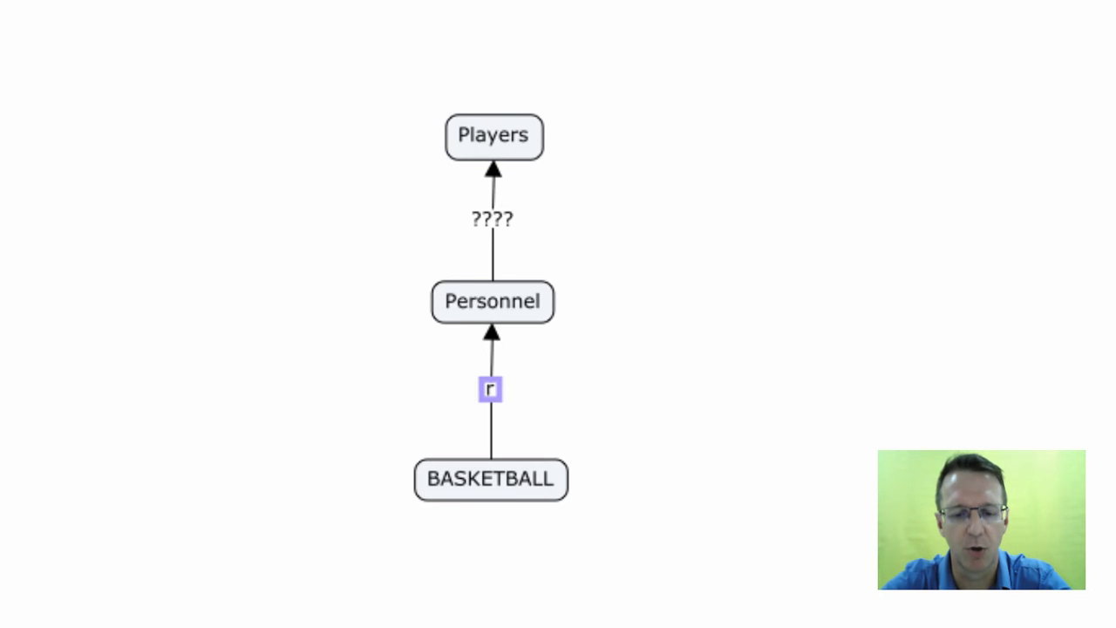
text(equires)
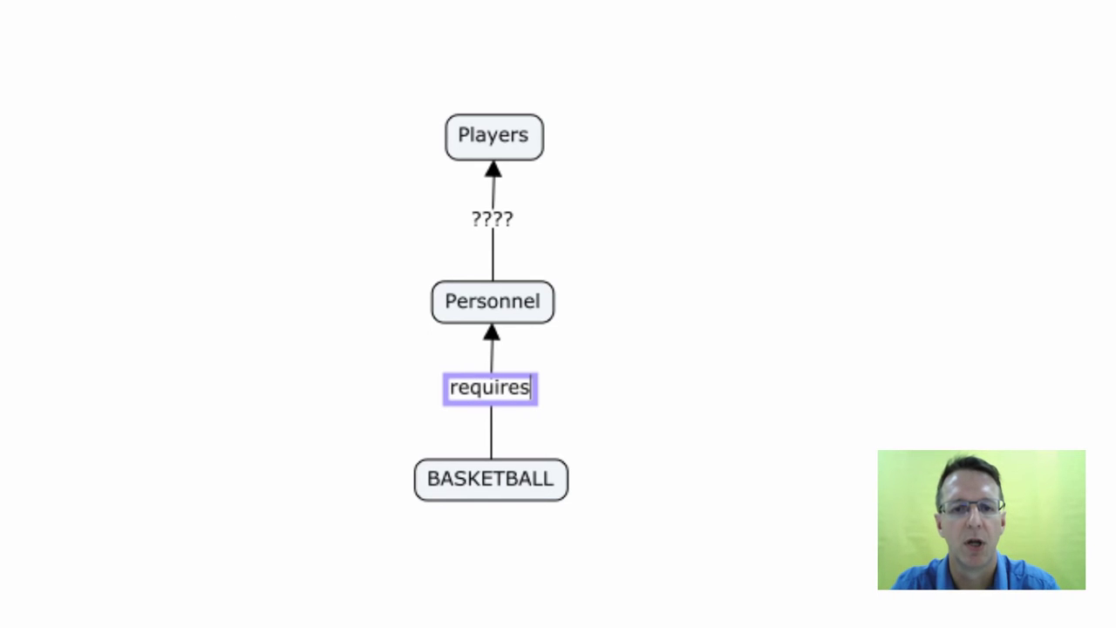
key(Escape)
click(493, 219)
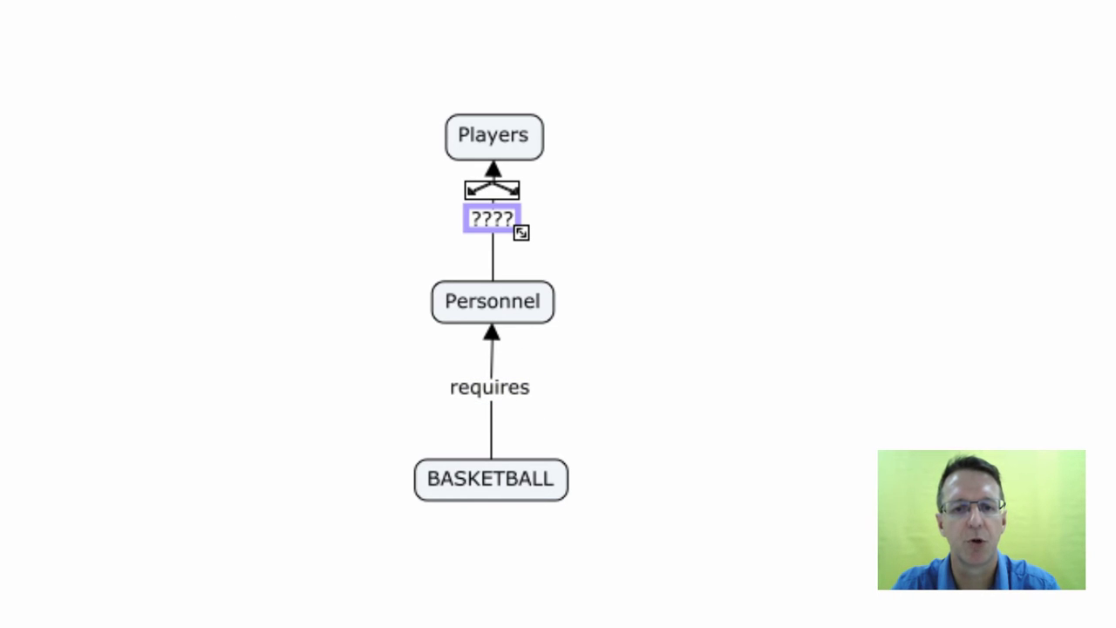
text(such as)
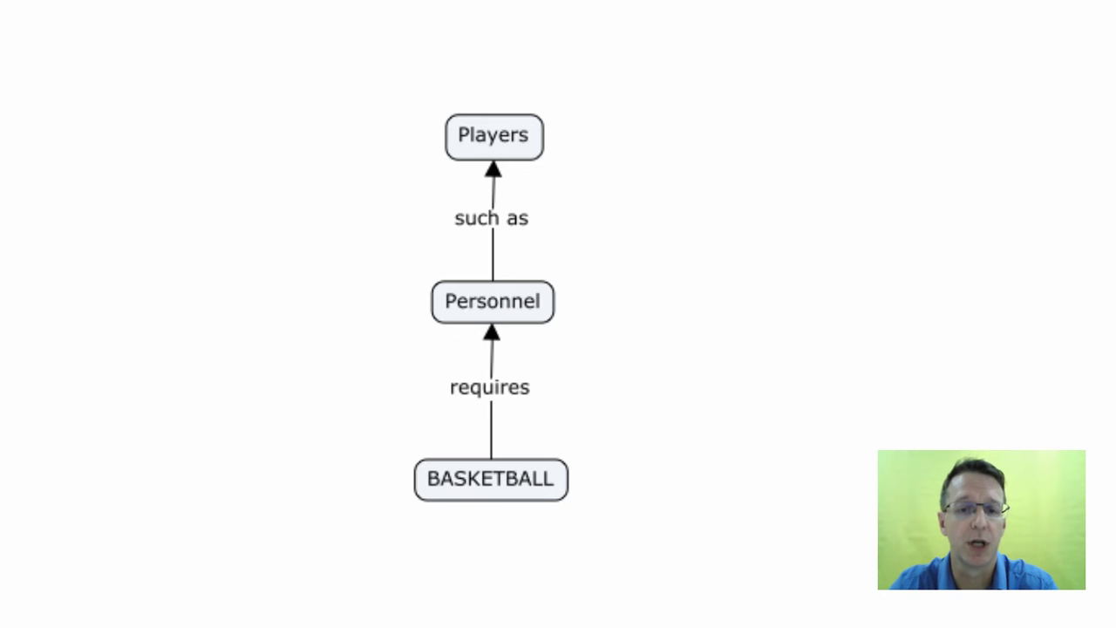
Branch a new concept named Coaches from the "such as" linking phrase, to the left of Players
click(492, 218)
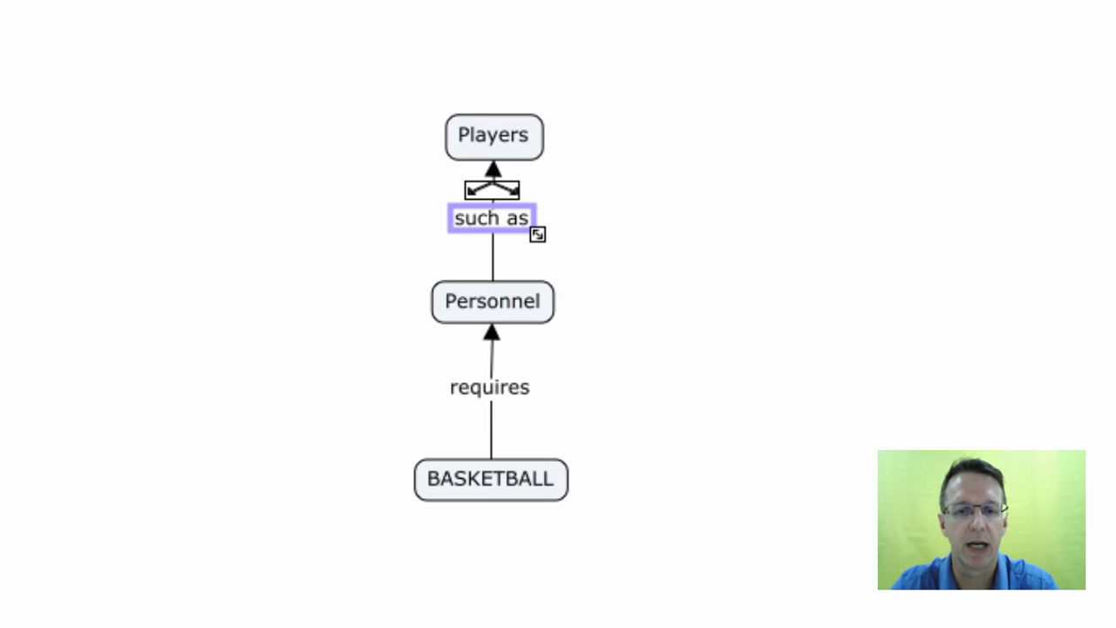
drag(492, 189, 307, 154)
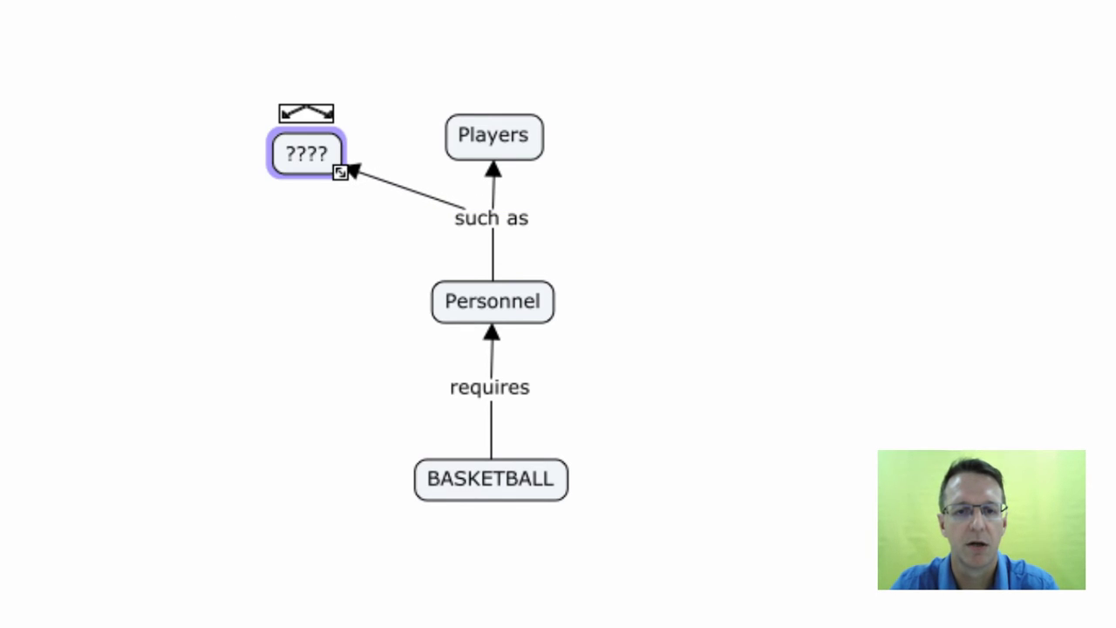
text(Coac)
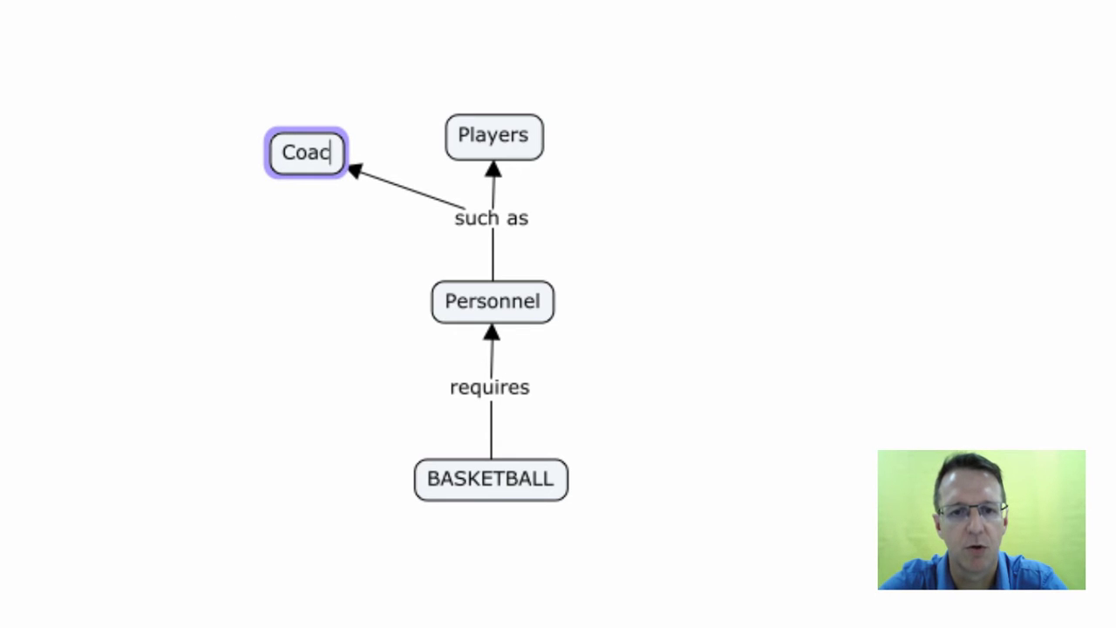
text(hes)
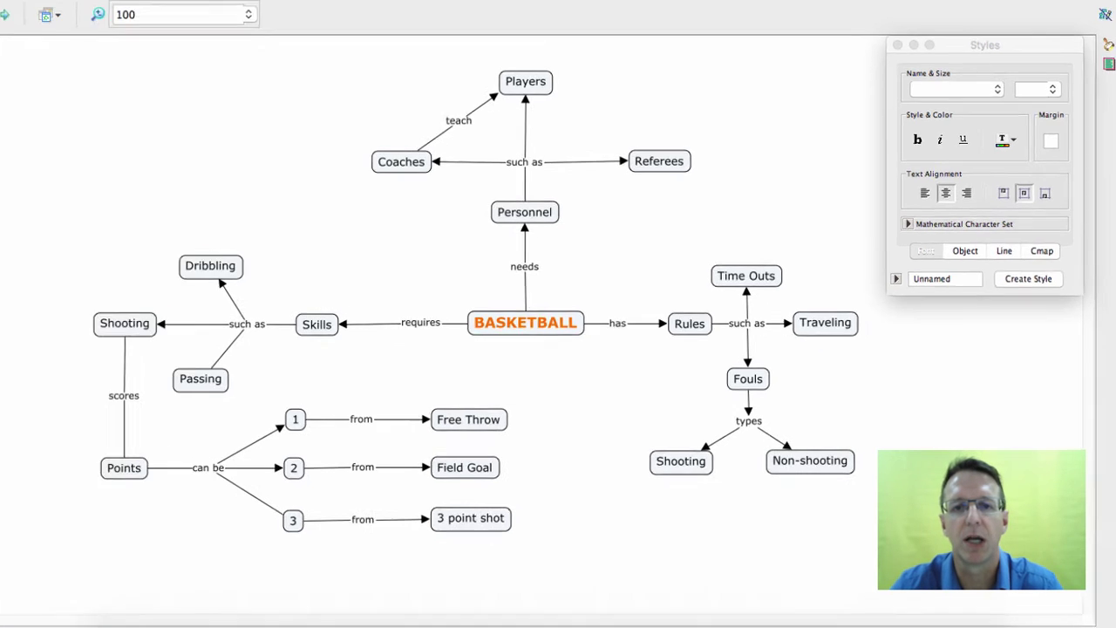
Cross-link the Referees concept to Rules with the linking phrase "enforce"
click(666, 160)
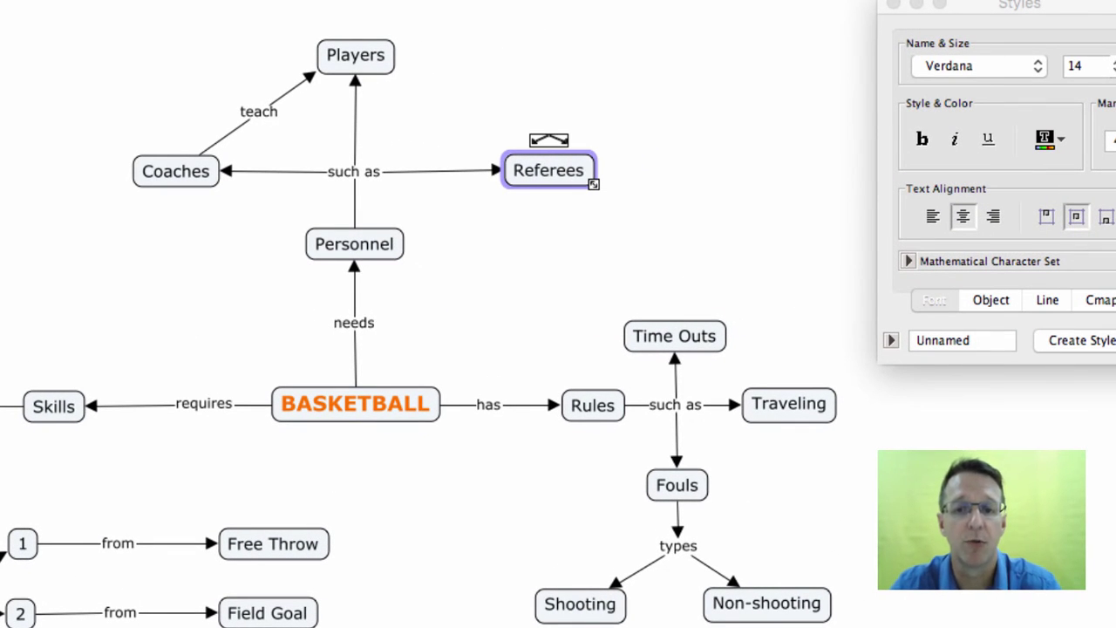
drag(549, 139, 593, 403)
text(enfor)
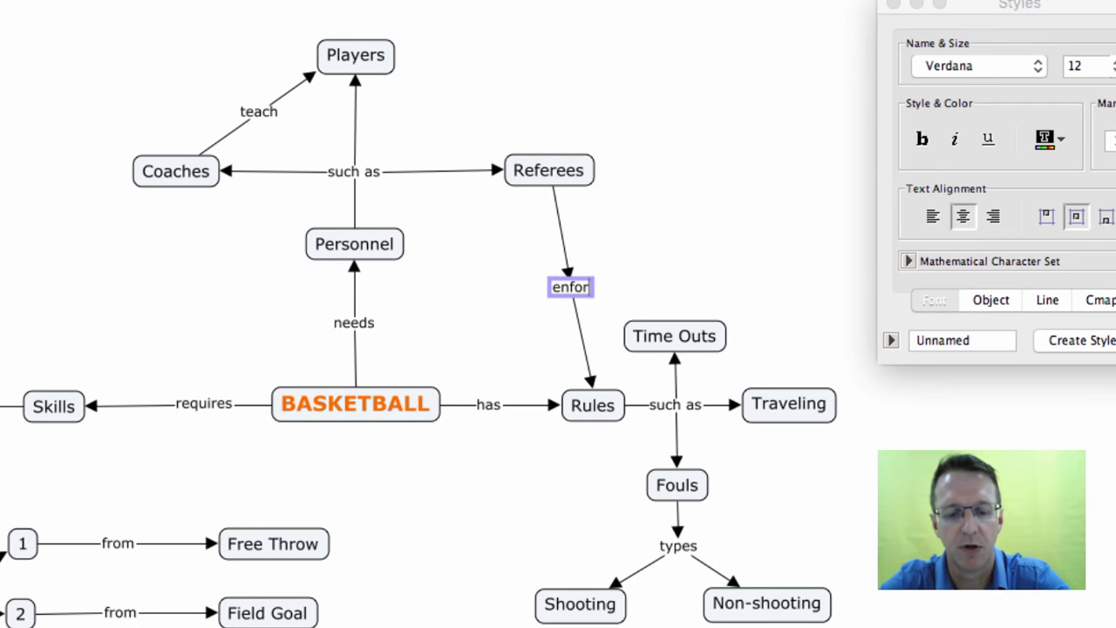
text(ce)
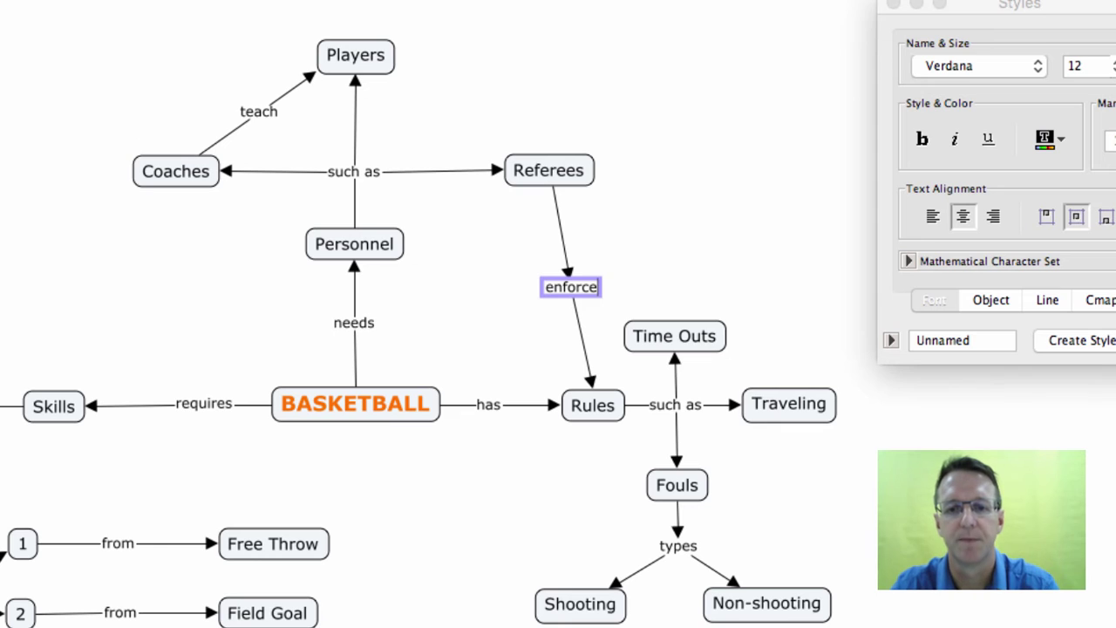
click(697, 235)
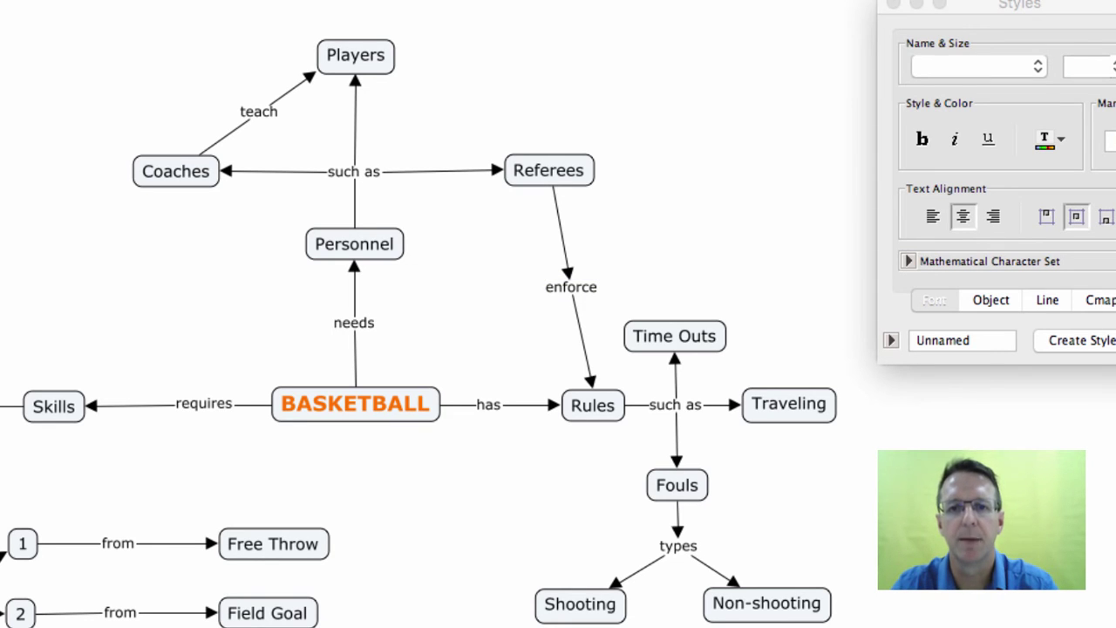
Cross-link the Shooting foul concept to Free Throw with the linking phrase "lead to"
click(623, 620)
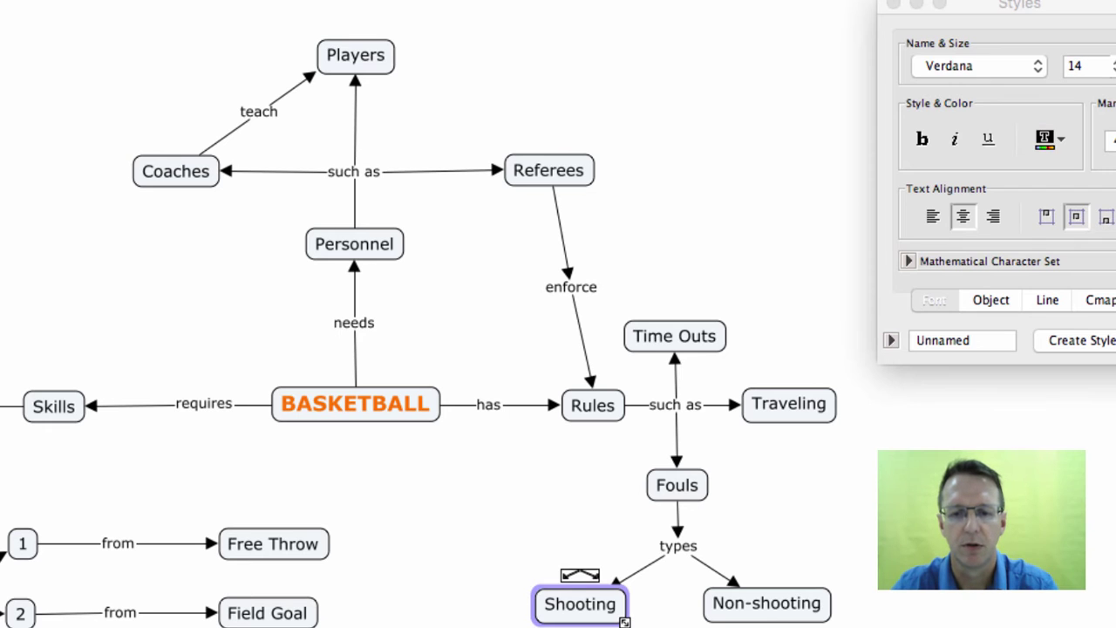
drag(580, 575, 340, 543)
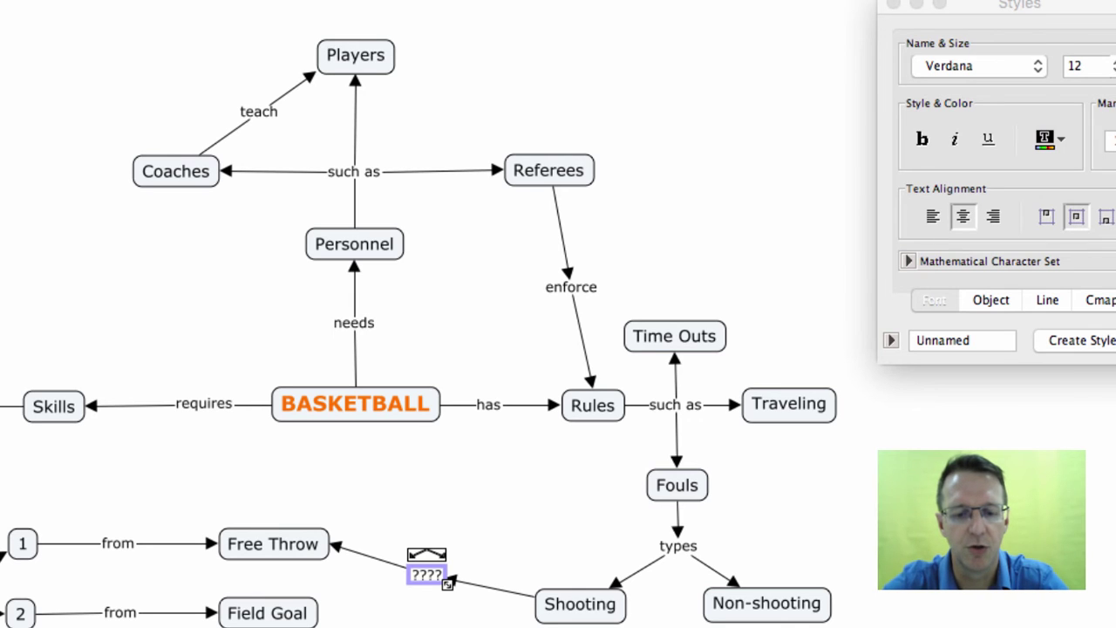
text(lead to)
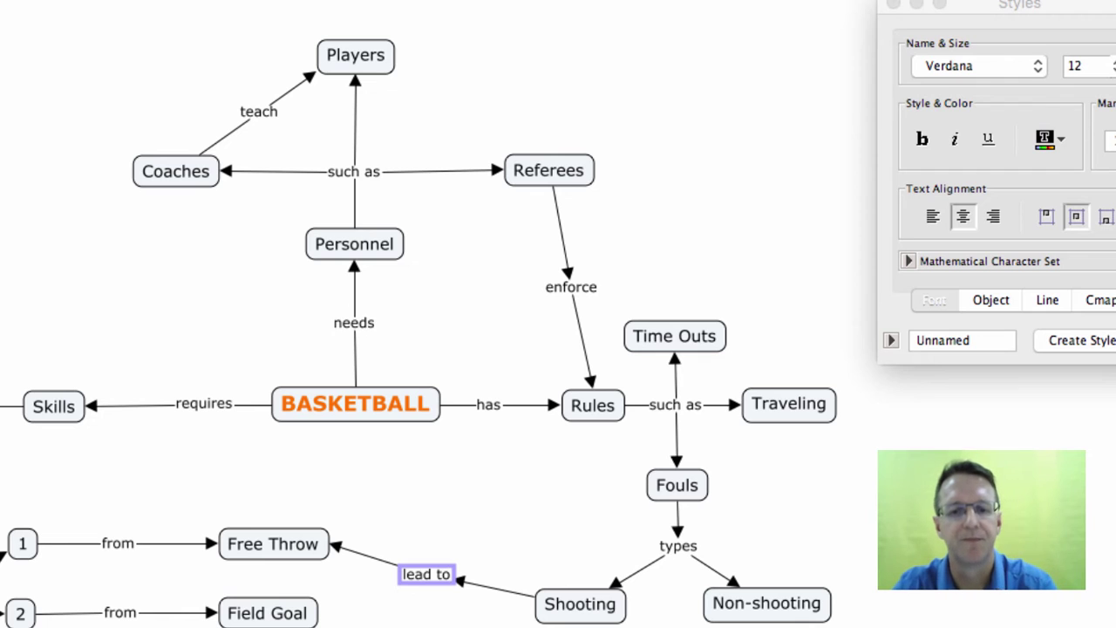
key(Escape)
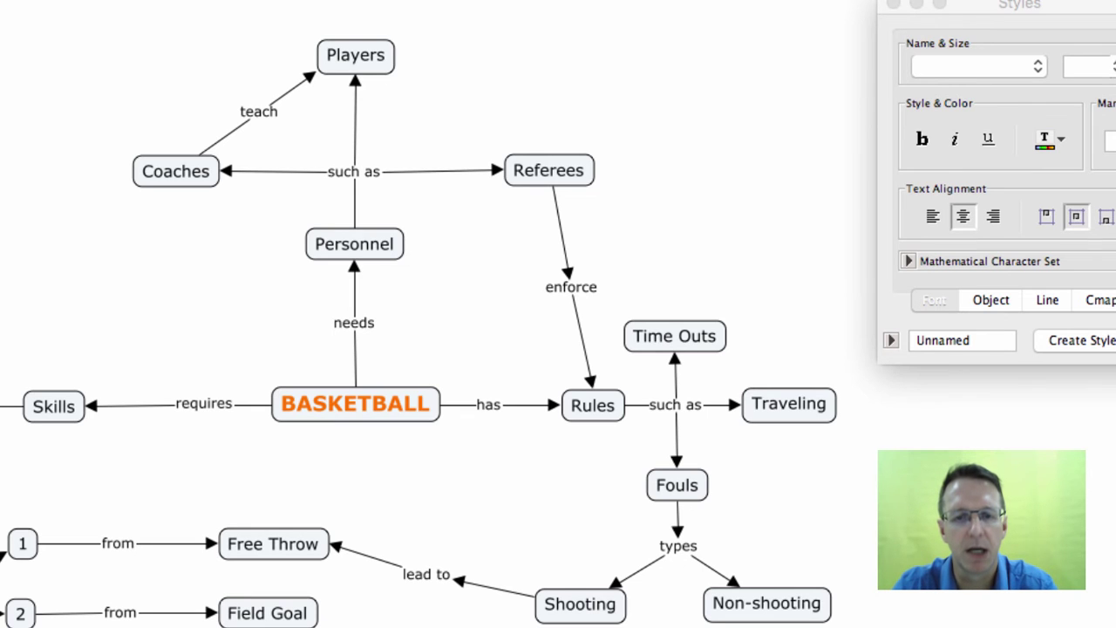
Cross-link the Players concept to Skills with the linking phrase "learn", placed level with Players and straight above Skills
click(356, 56)
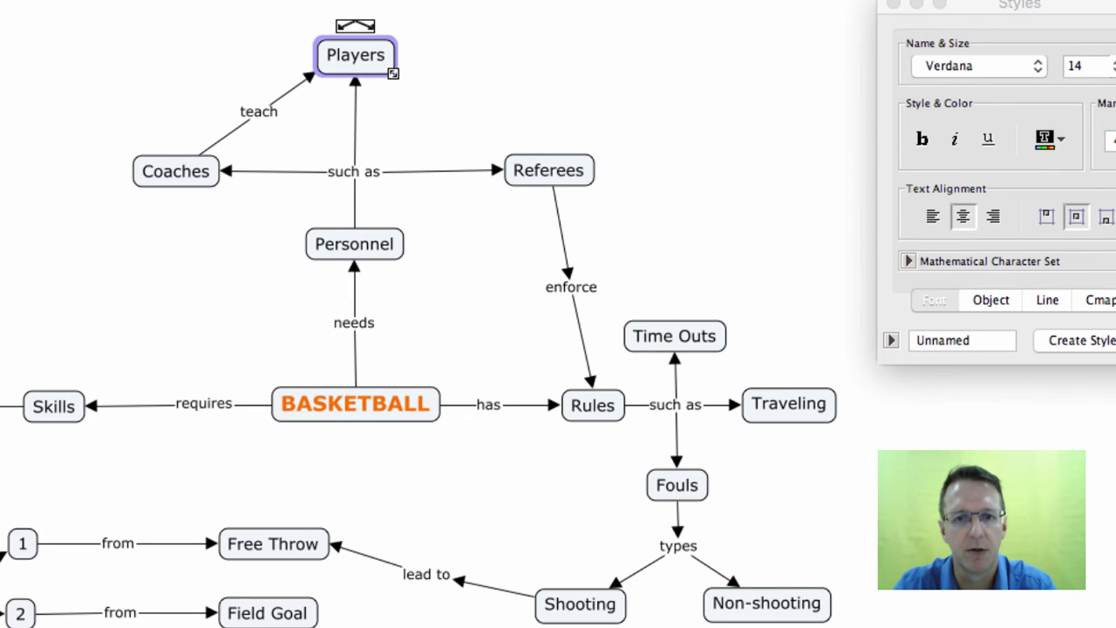
drag(355, 25, 54, 403)
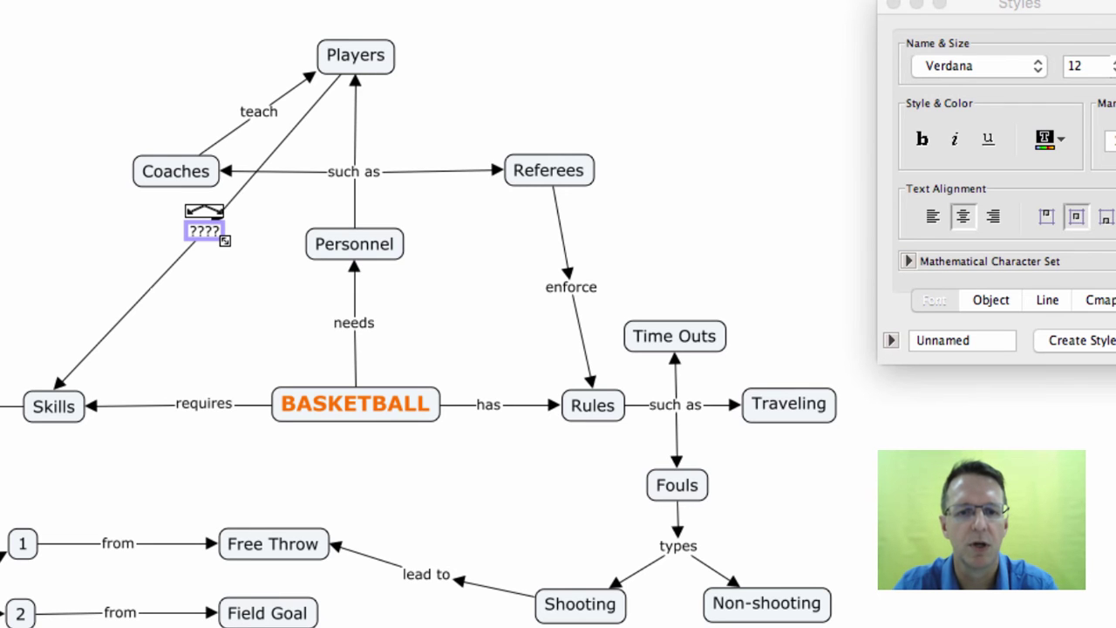
drag(204, 231, 52, 62)
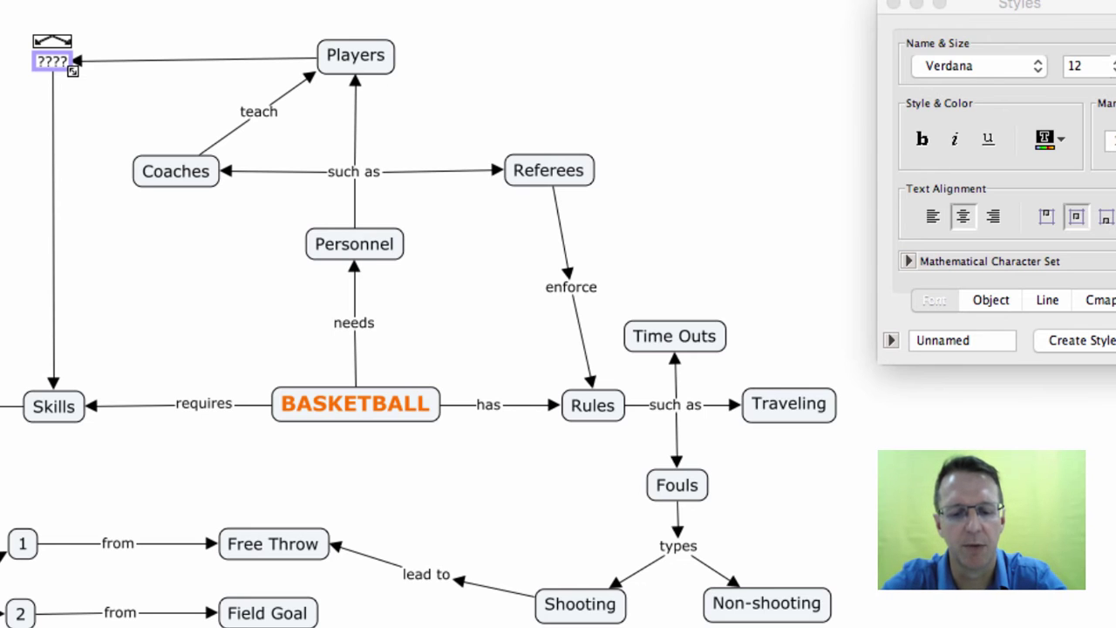
text(learn)
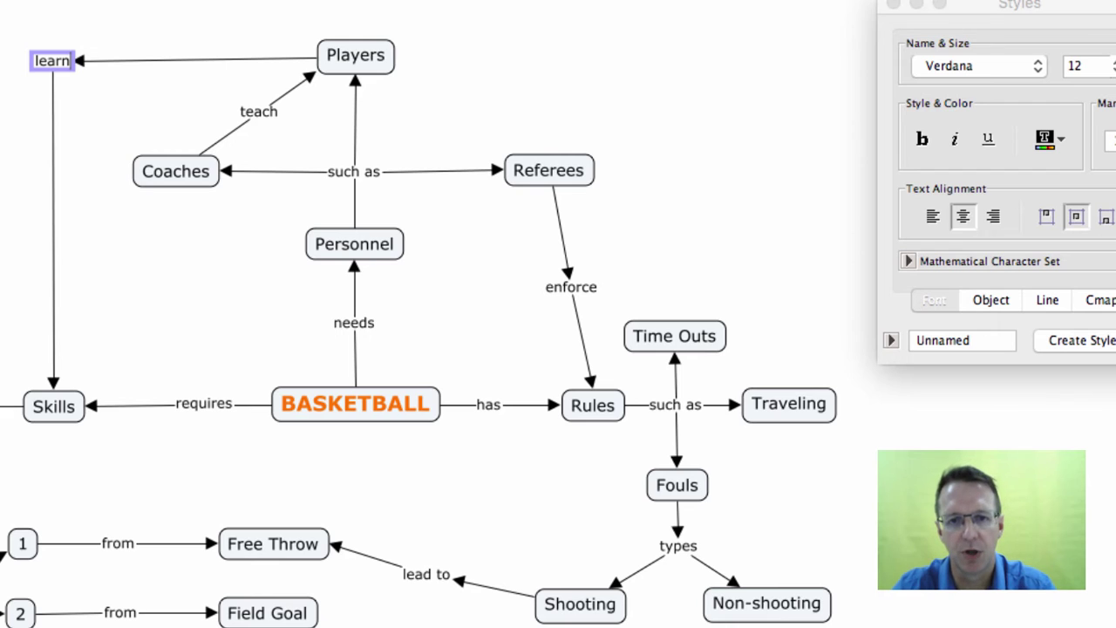
Cross-link the Players concept to Fouls with the linking phrase "commit", placed far to the right of Players at the same height
click(355, 56)
key(super+plus)
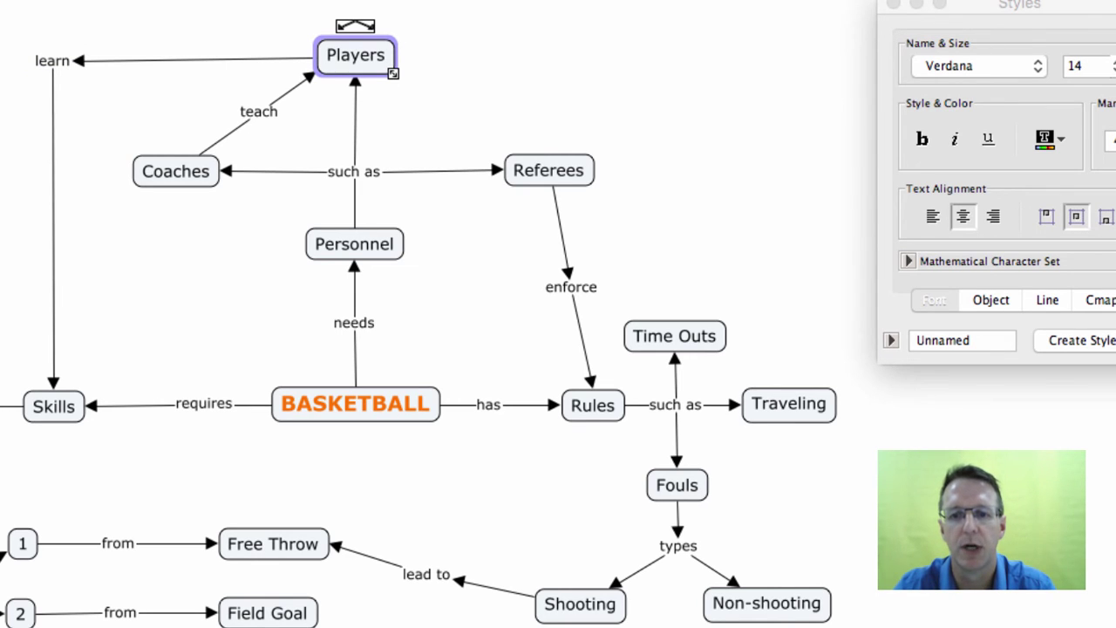
drag(355, 25, 677, 480)
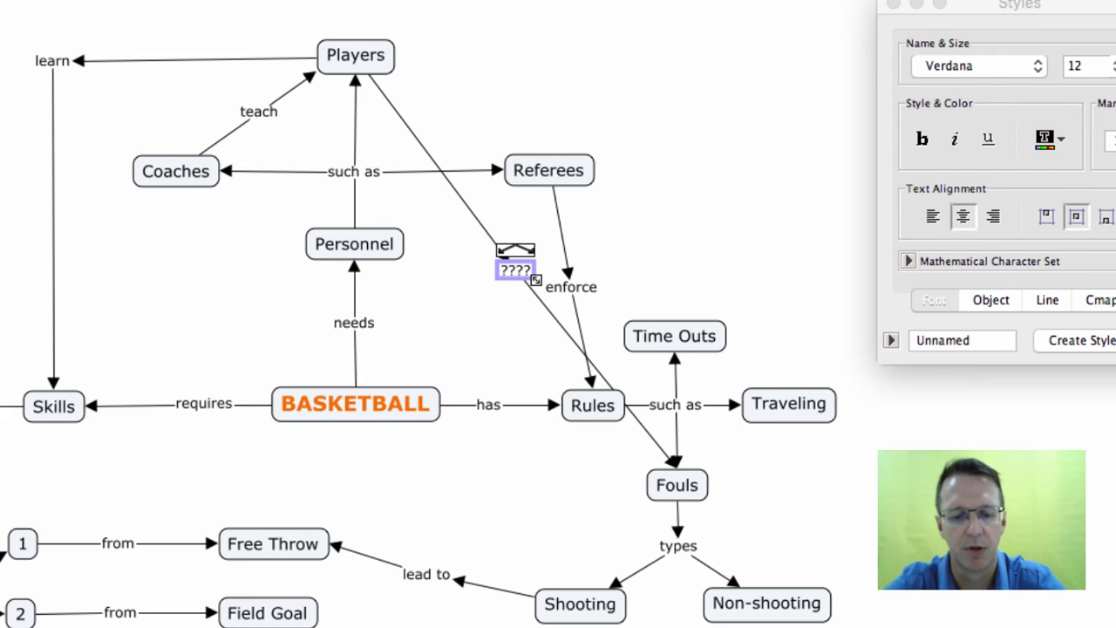
text(commi)
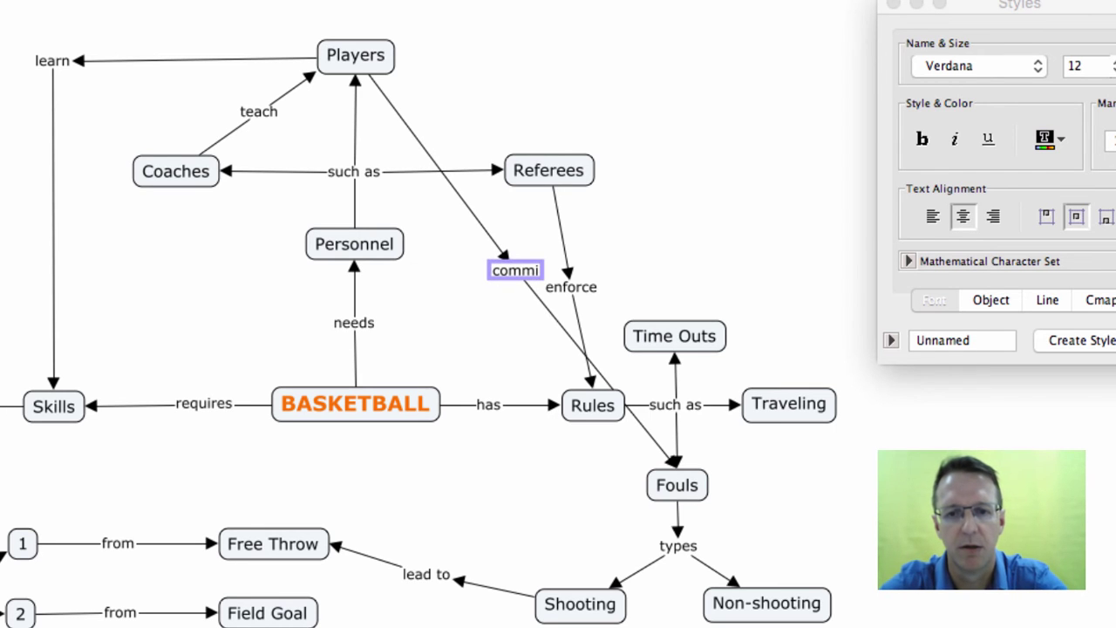
text(t)
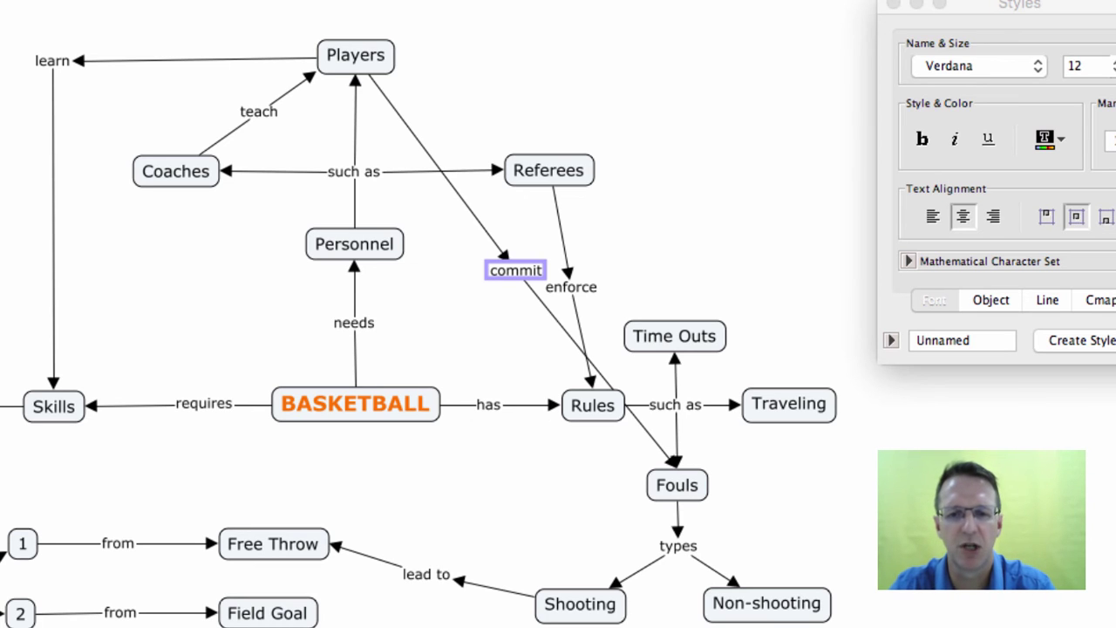
key(super+a)
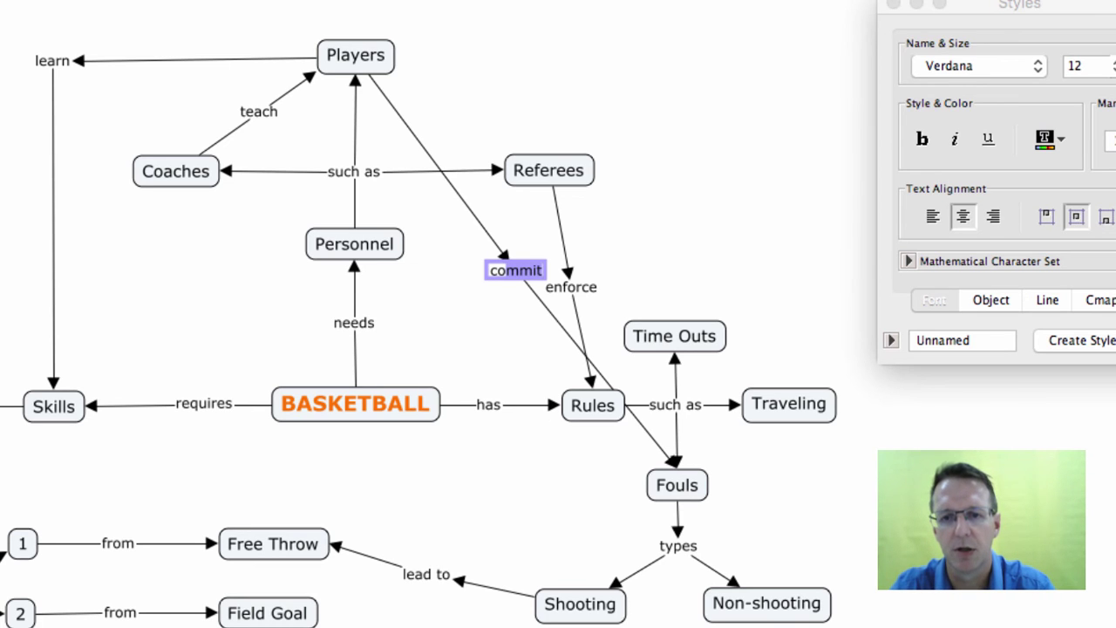
key(Escape)
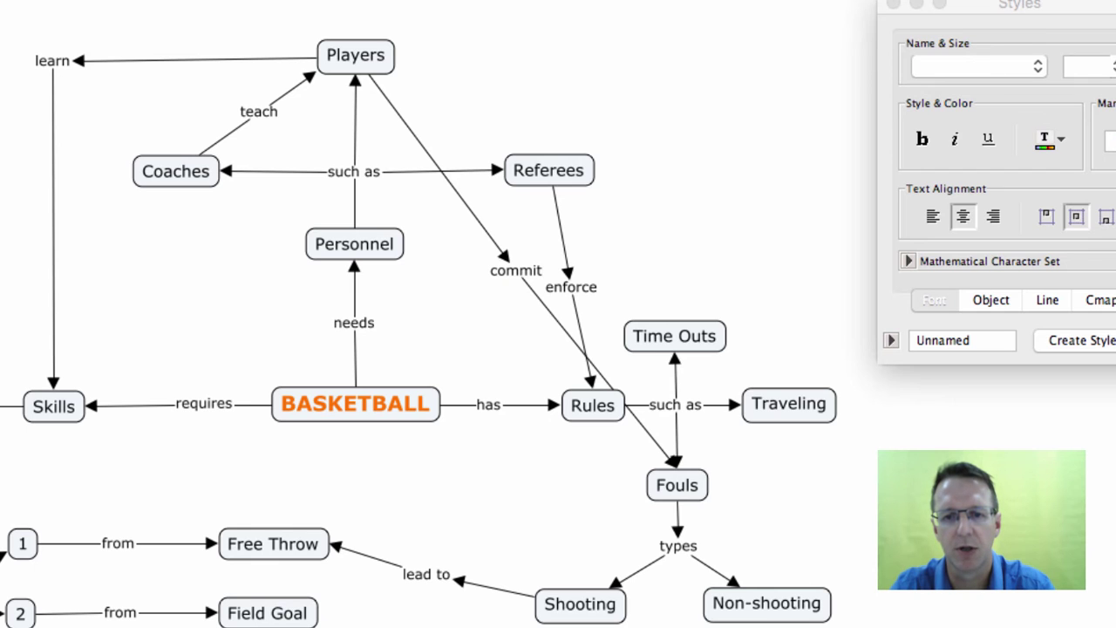
click(516, 270)
drag(515, 271, 863, 56)
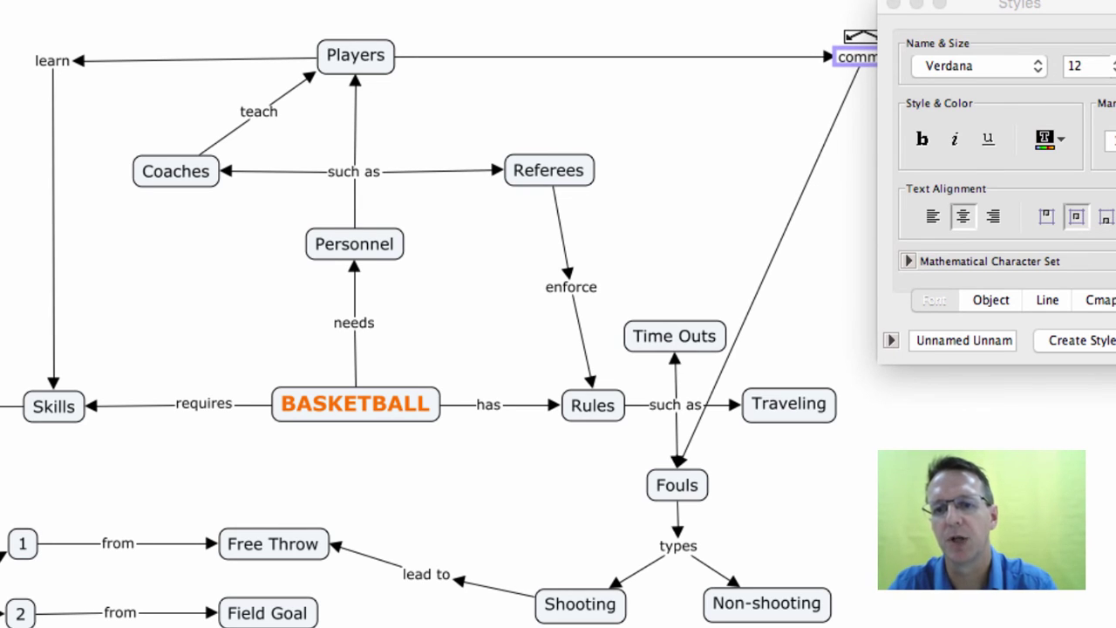
Change the line from "commit" to Fouls to an angled shape and bend it around Traveling so it enters Fouls from the right
click(767, 272)
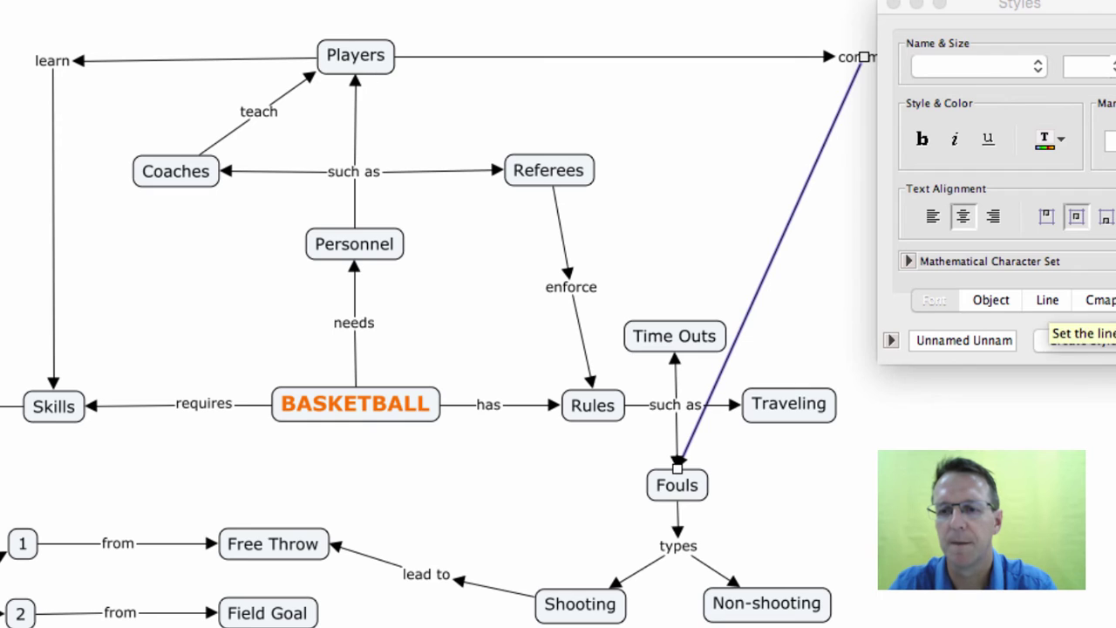
click(1047, 299)
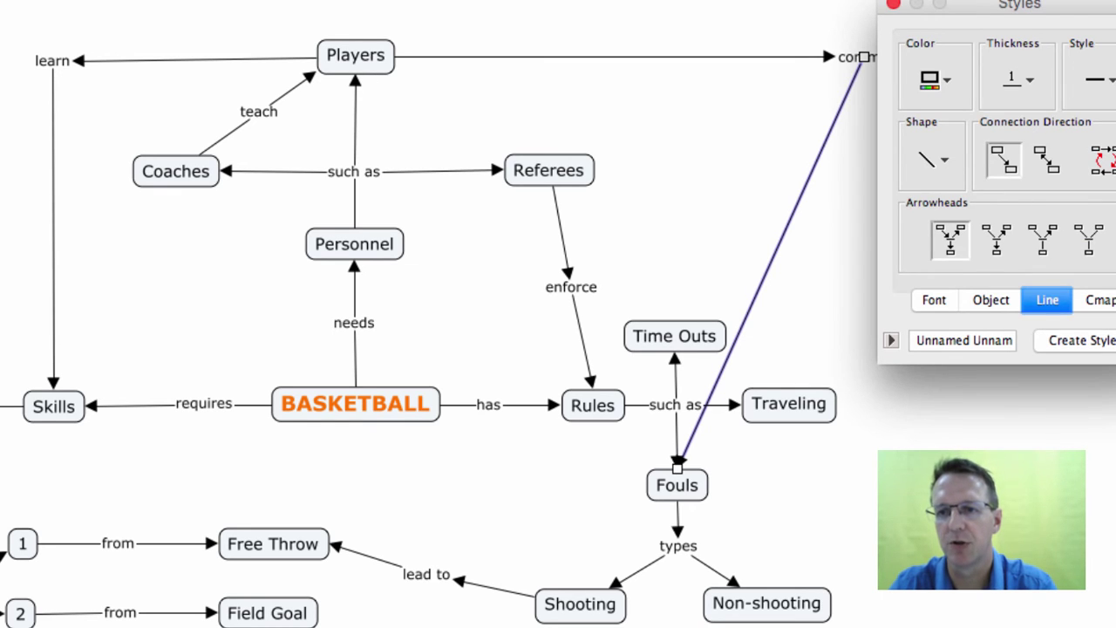
drag(1020, 4, 1045, 2)
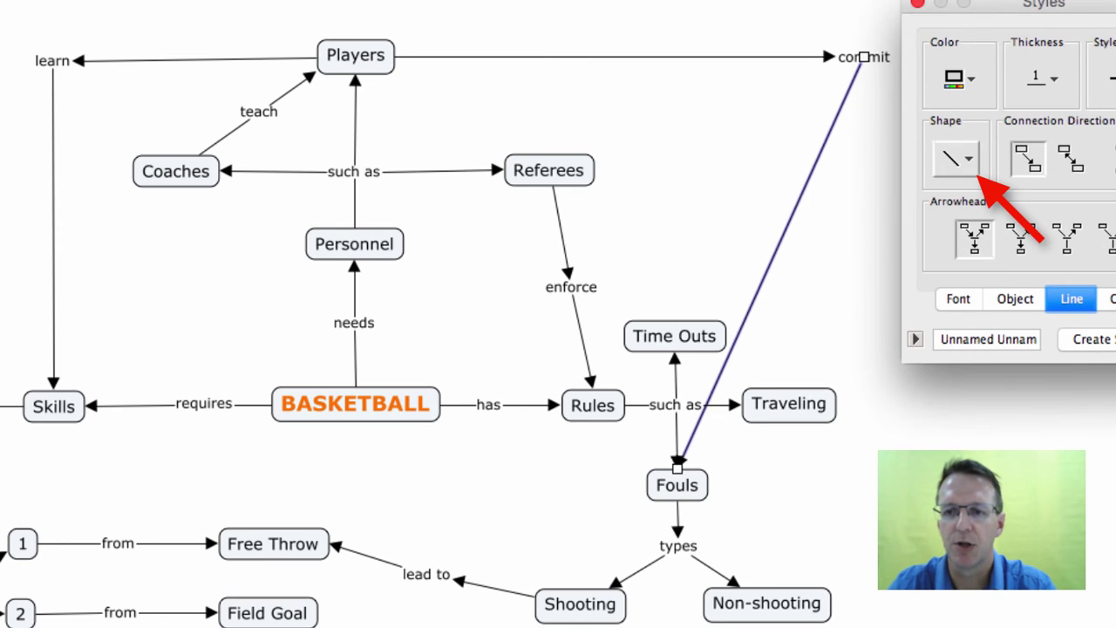
click(966, 159)
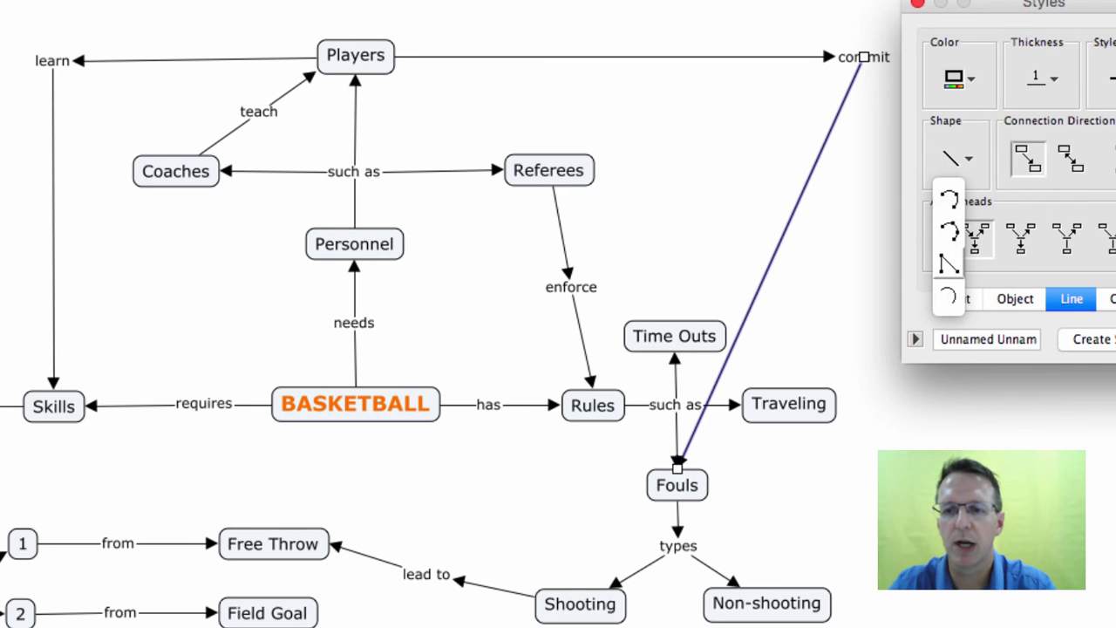
click(949, 265)
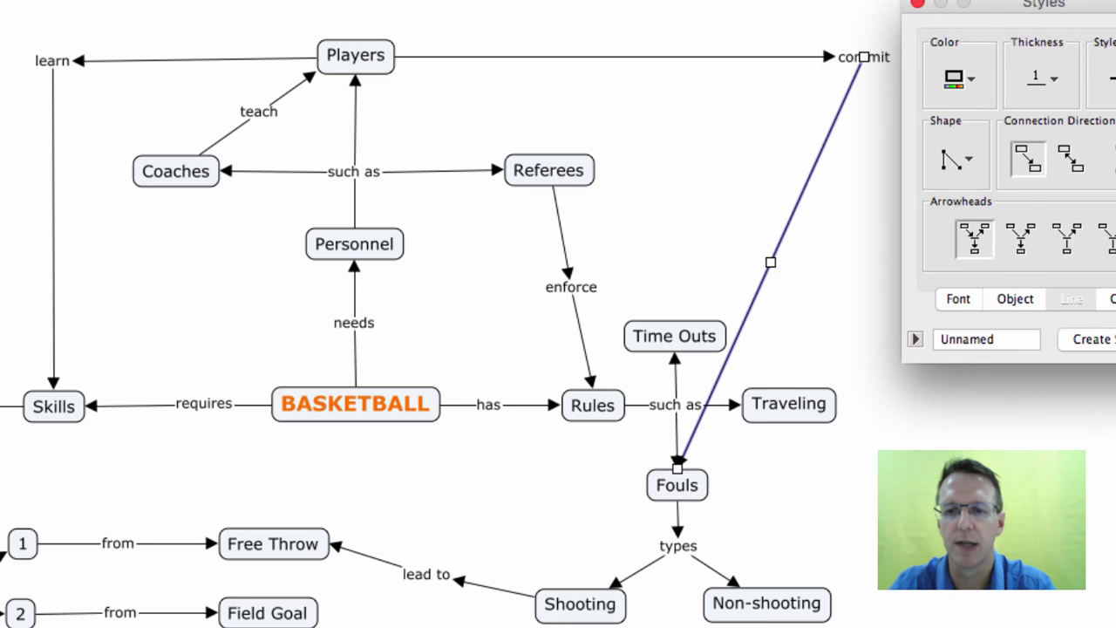
drag(771, 261, 869, 484)
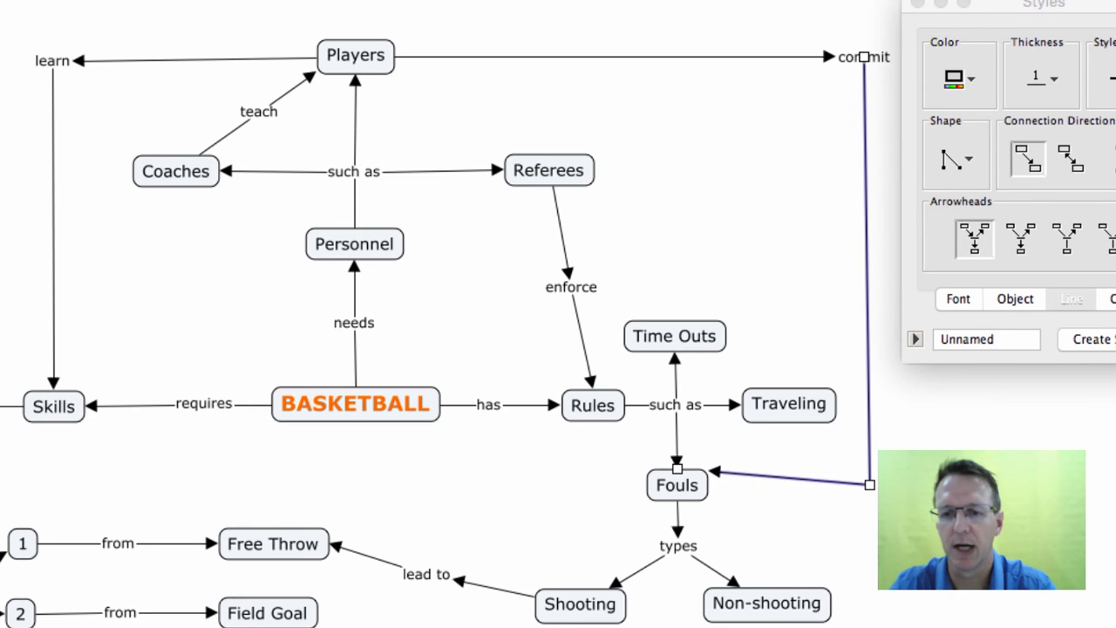
click(677, 485)
click(777, 524)
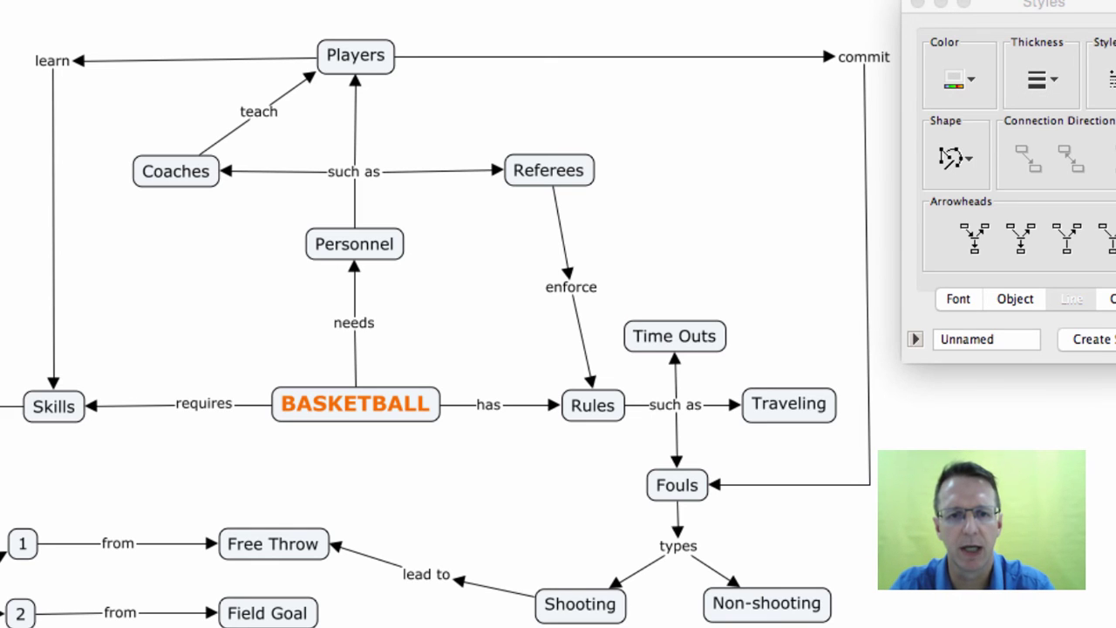
Cross-link the Coaches concept to Time Outs with the linking phrase "call", placed just above and right of Players
click(176, 172)
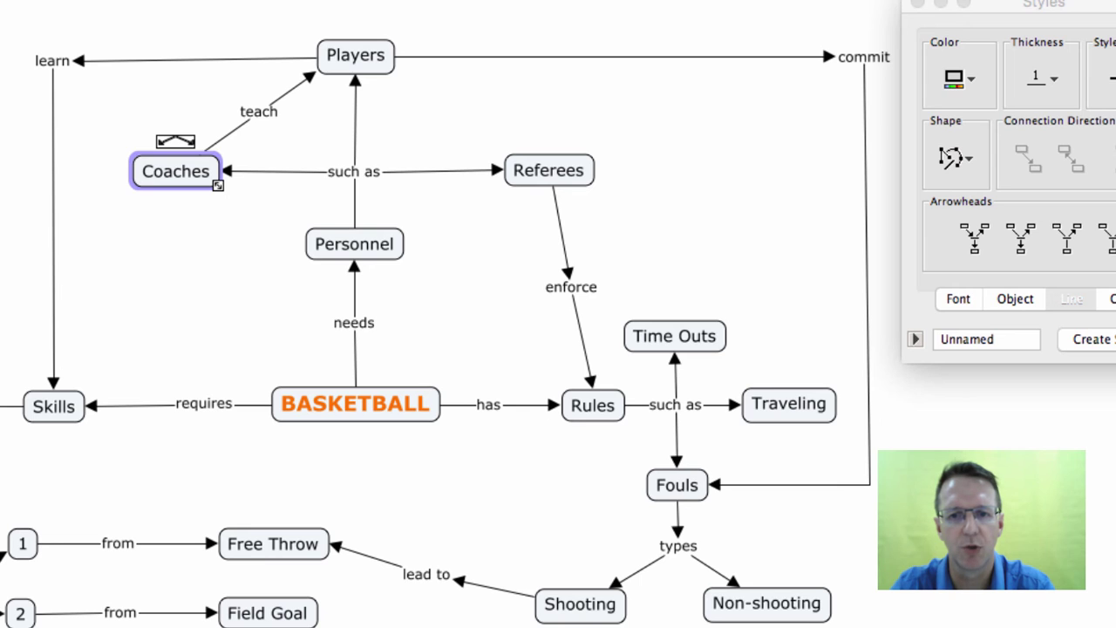
drag(176, 141, 674, 327)
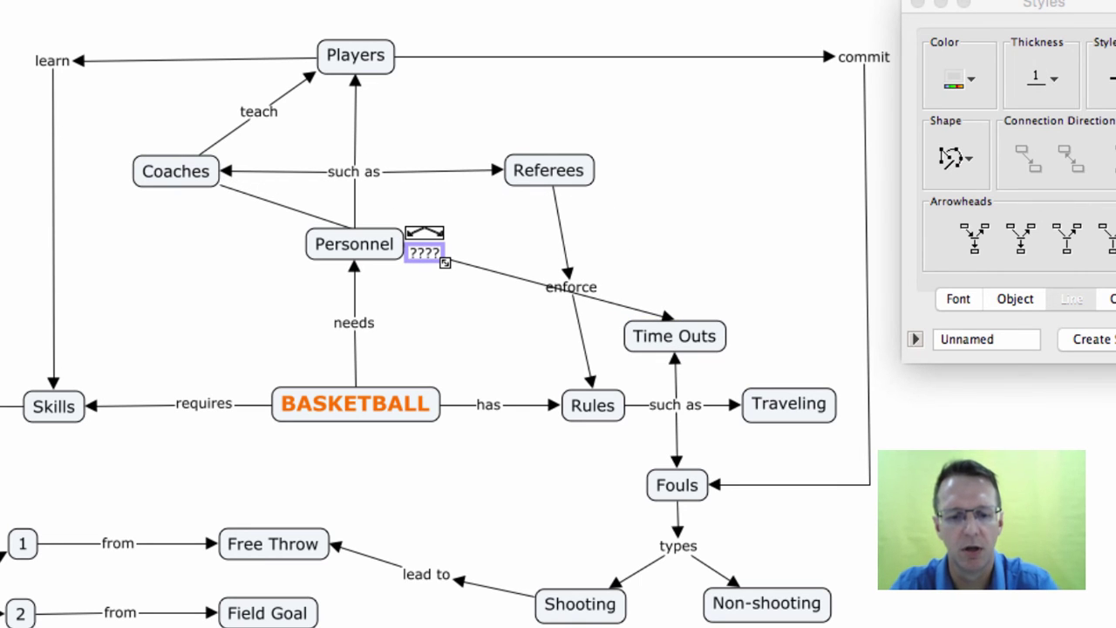
text(call)
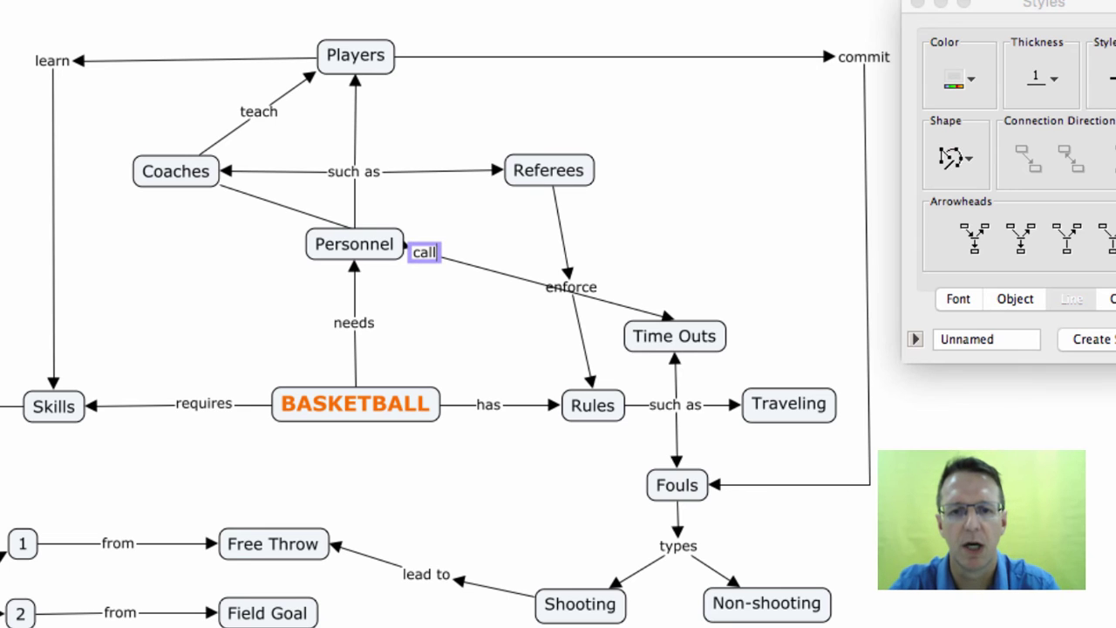
key(Escape)
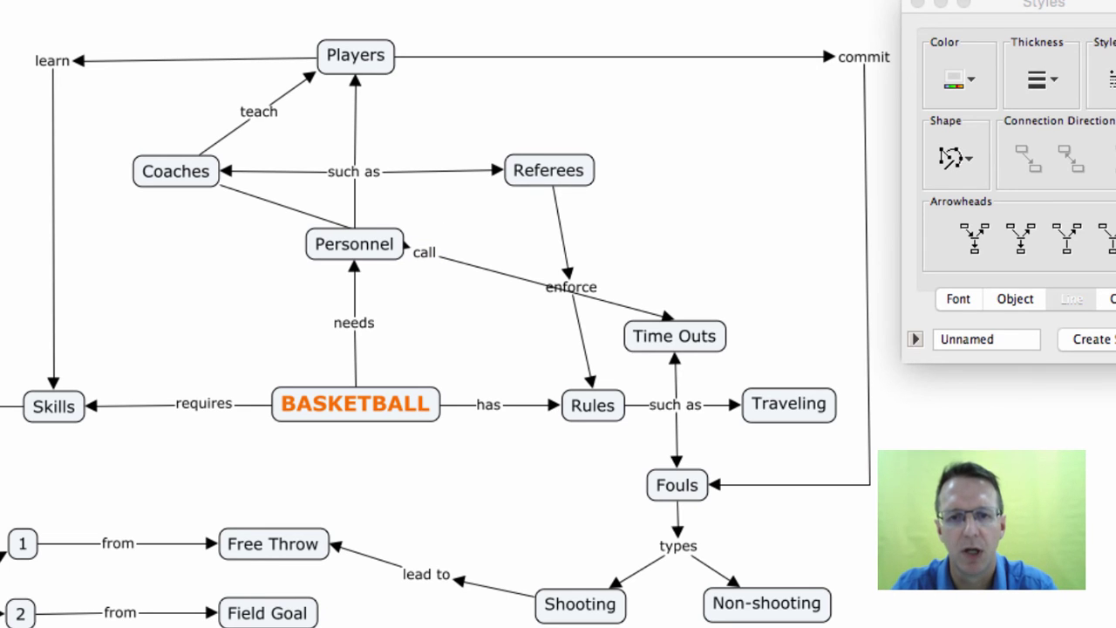
drag(425, 252, 419, 8)
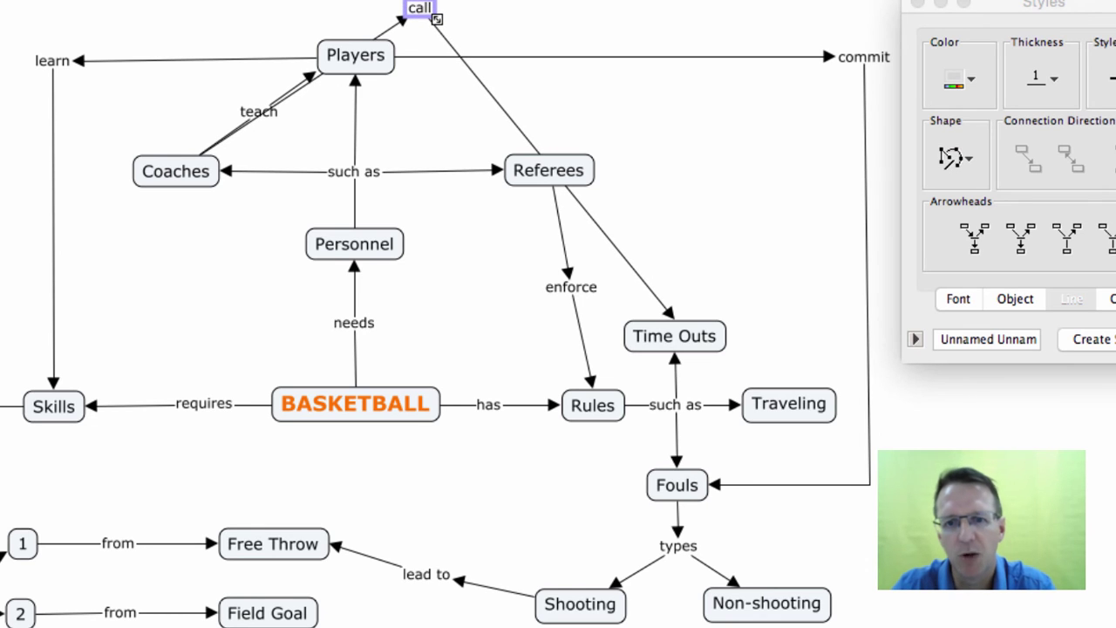
Change the line from "call" to Time Outs to a curve and bow it outward around Referees
click(437, 18)
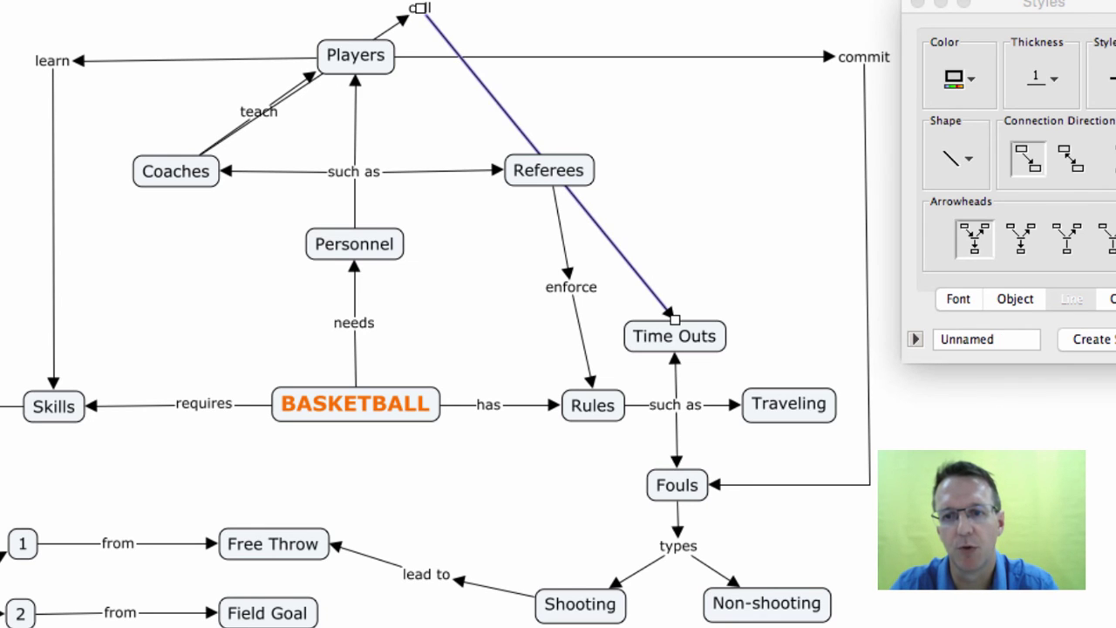
click(957, 158)
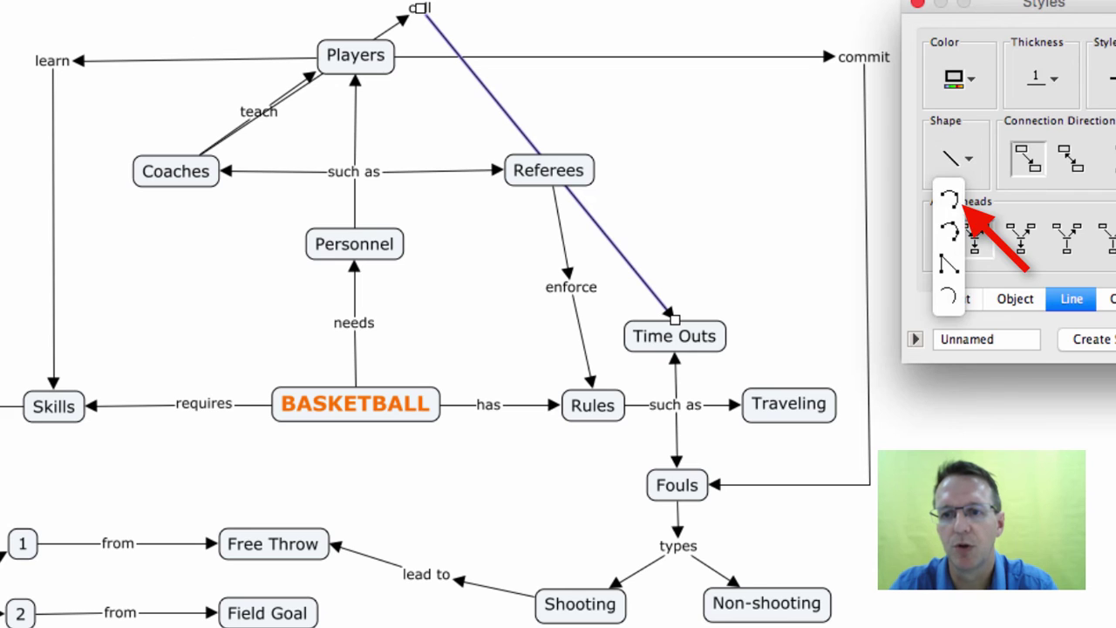
click(950, 198)
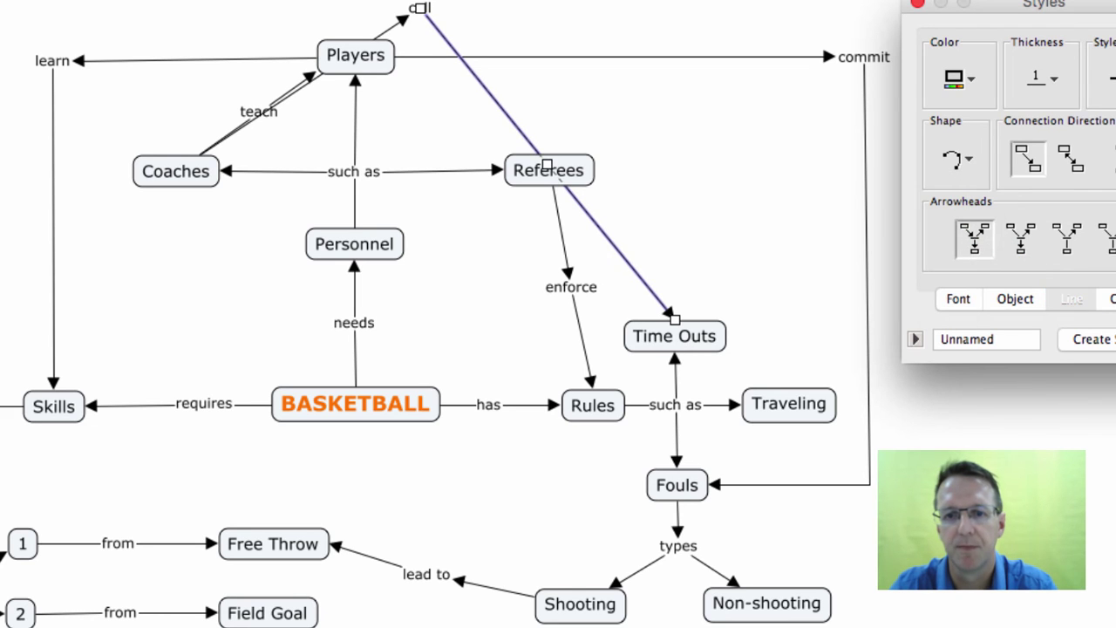
drag(548, 165, 670, 32)
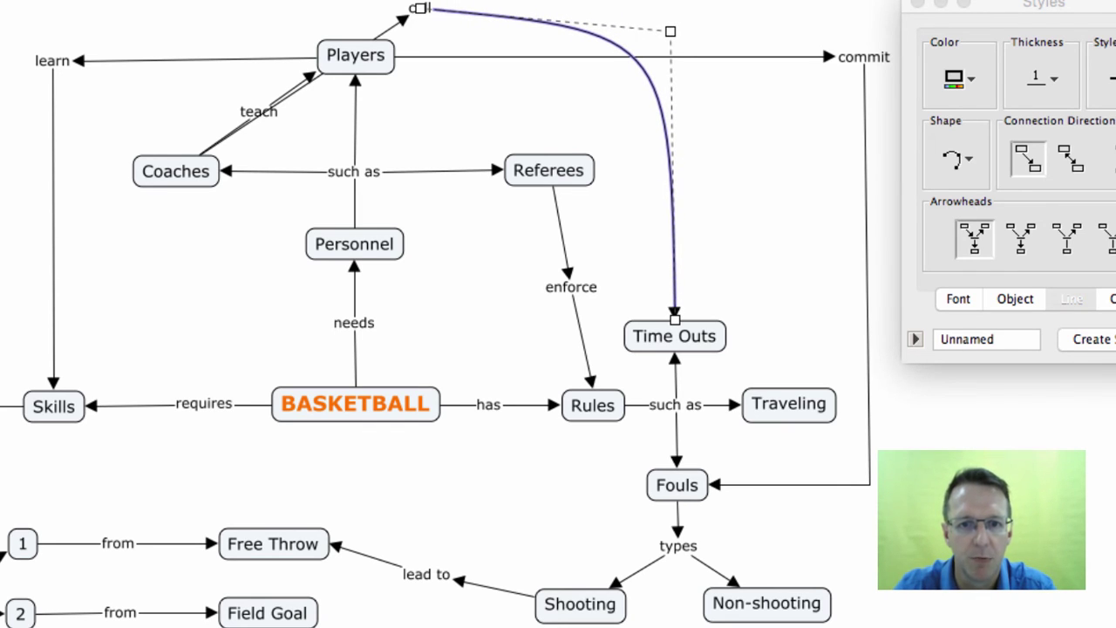
Change the line from Coaches to "call" to a curve and bow it up and over the Players concept
click(392, 28)
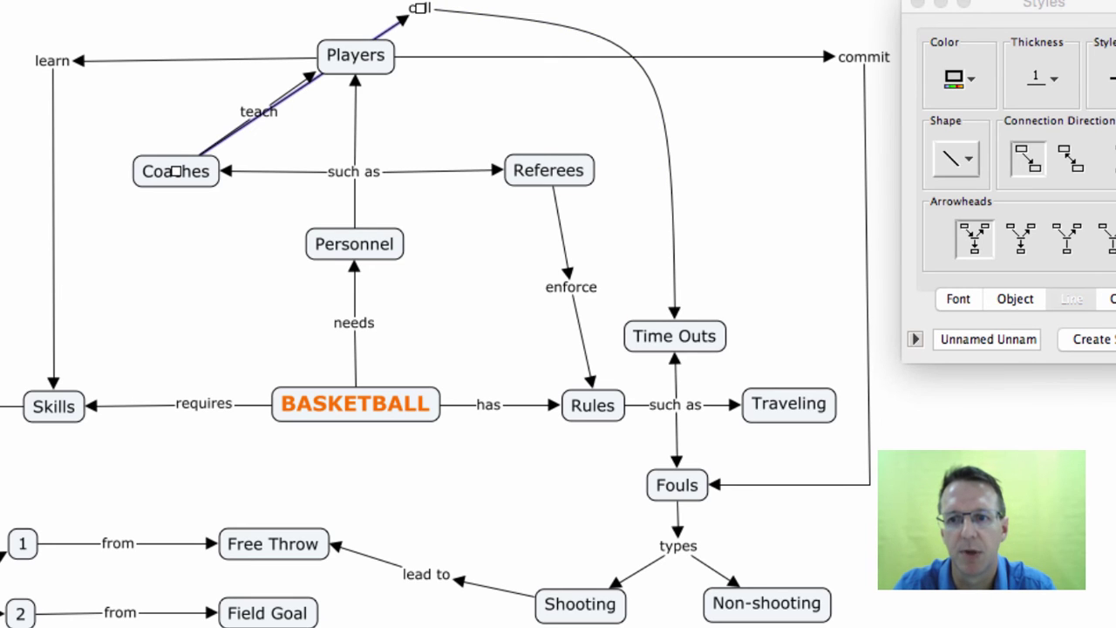
click(957, 158)
click(949, 199)
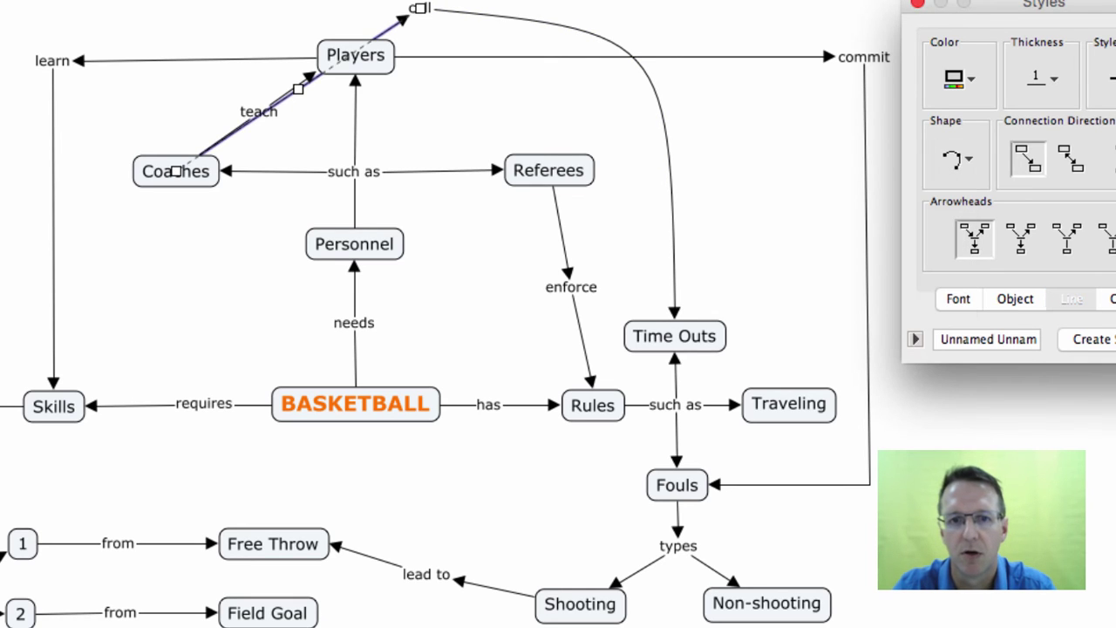
drag(298, 88, 173, 1)
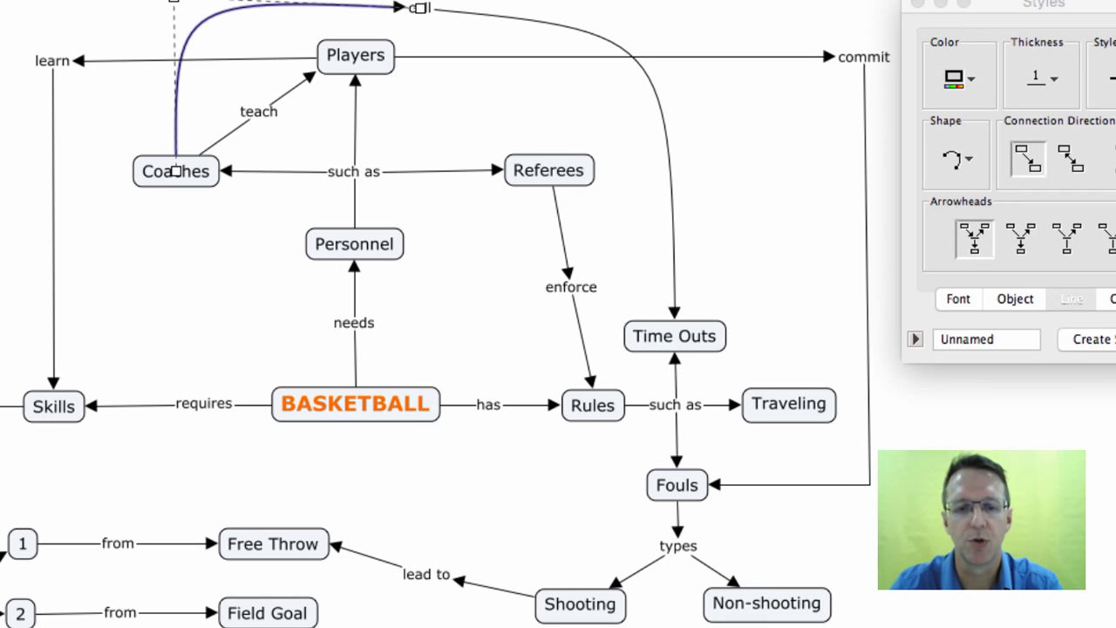
Set the text color of the Coaches, Referees and Players concepts to blue
click(961, 299)
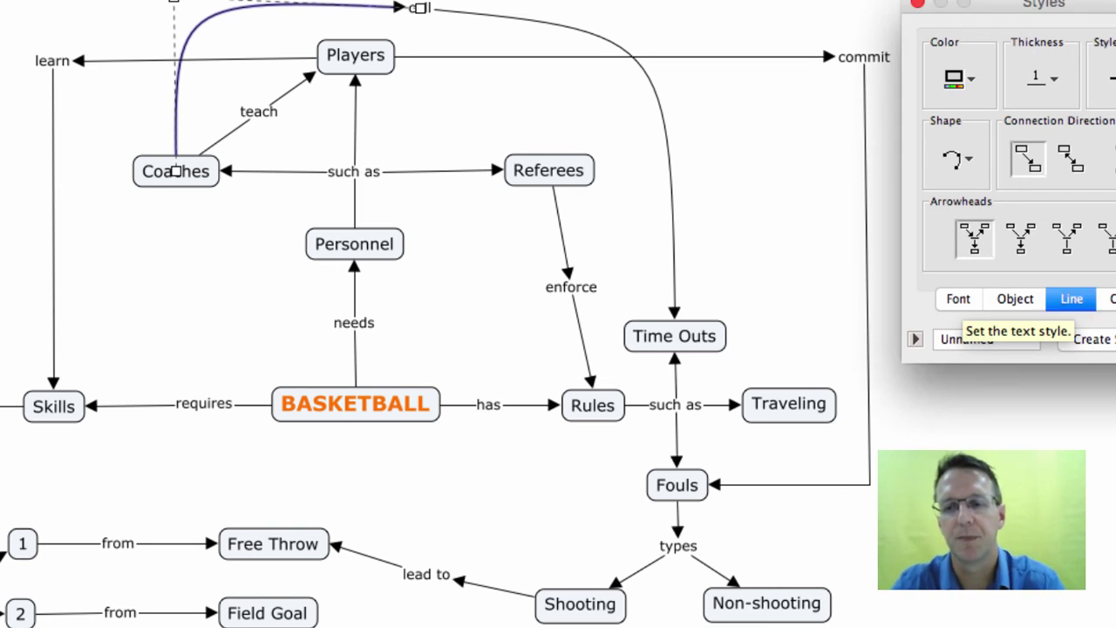
click(959, 299)
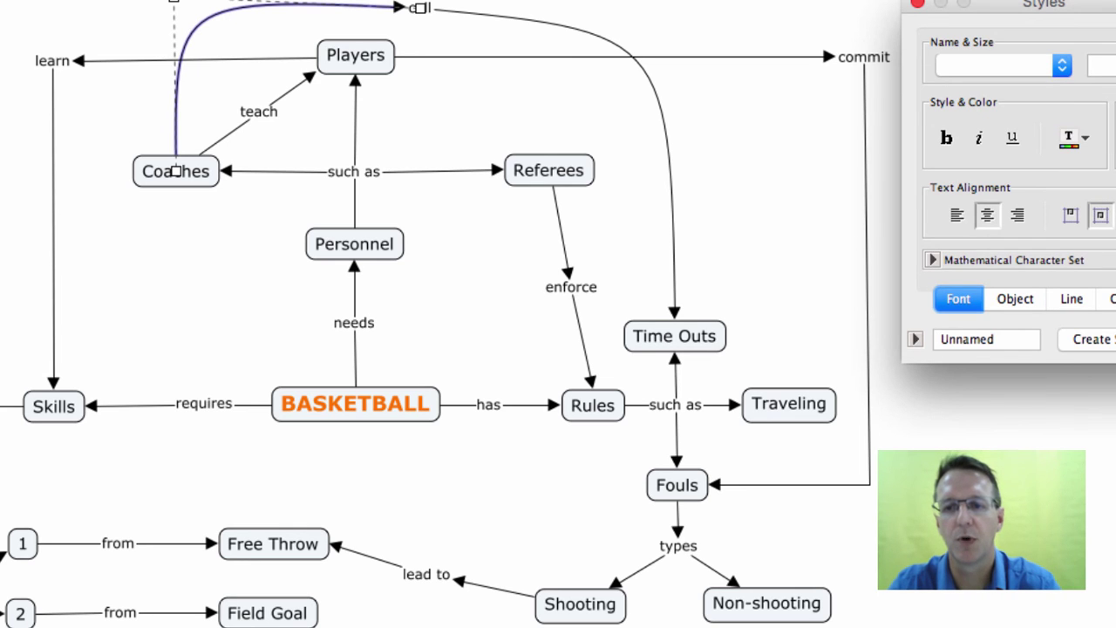
click(767, 227)
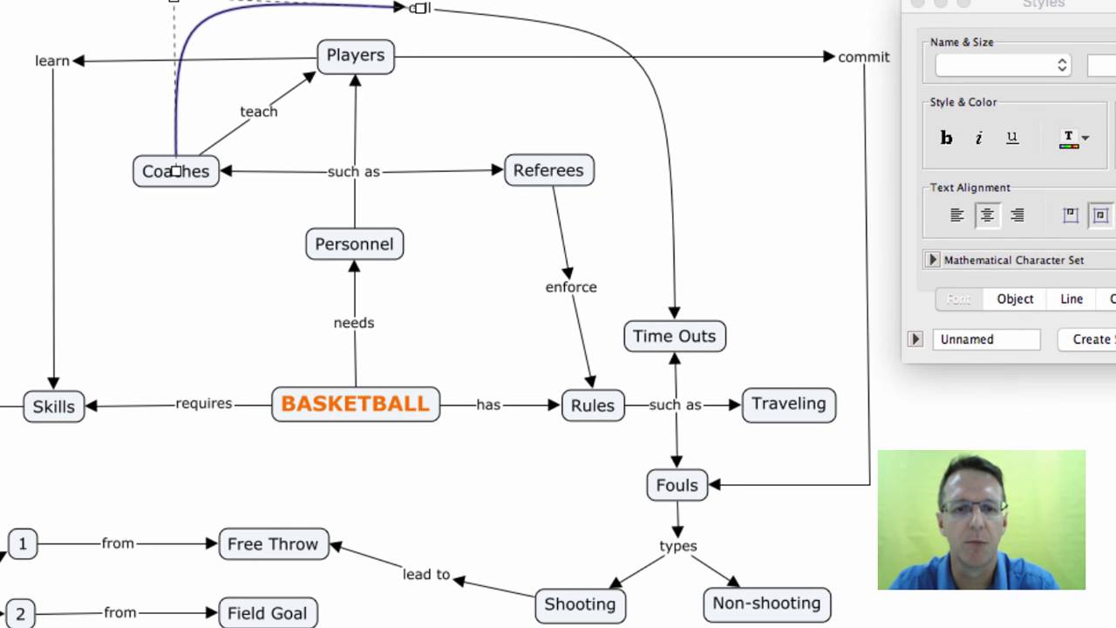
click(176, 172)
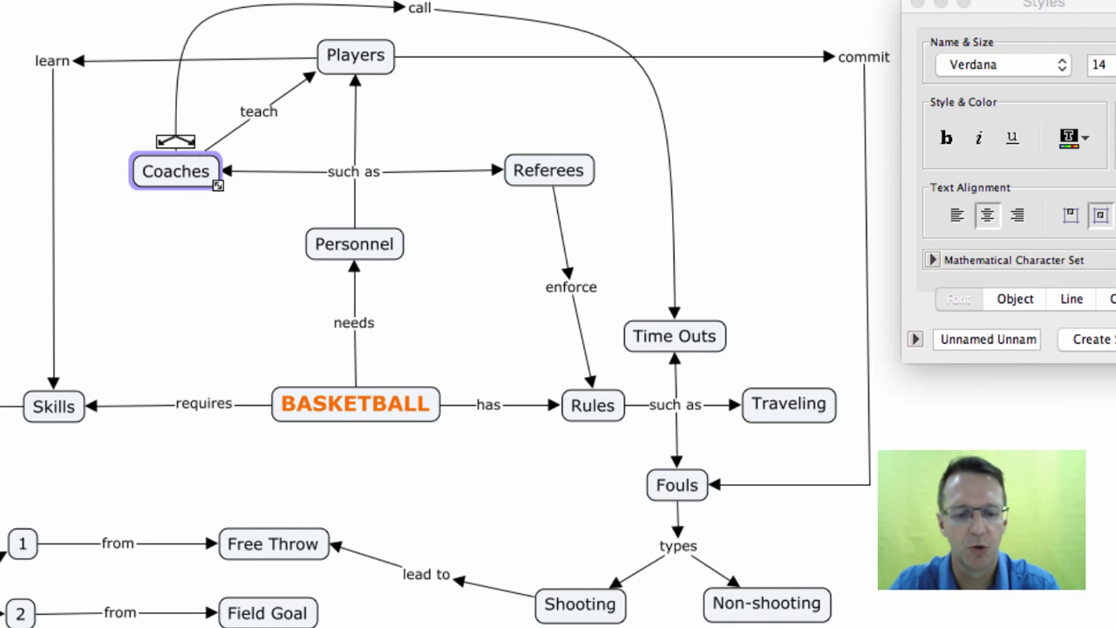
shift+click(548, 171)
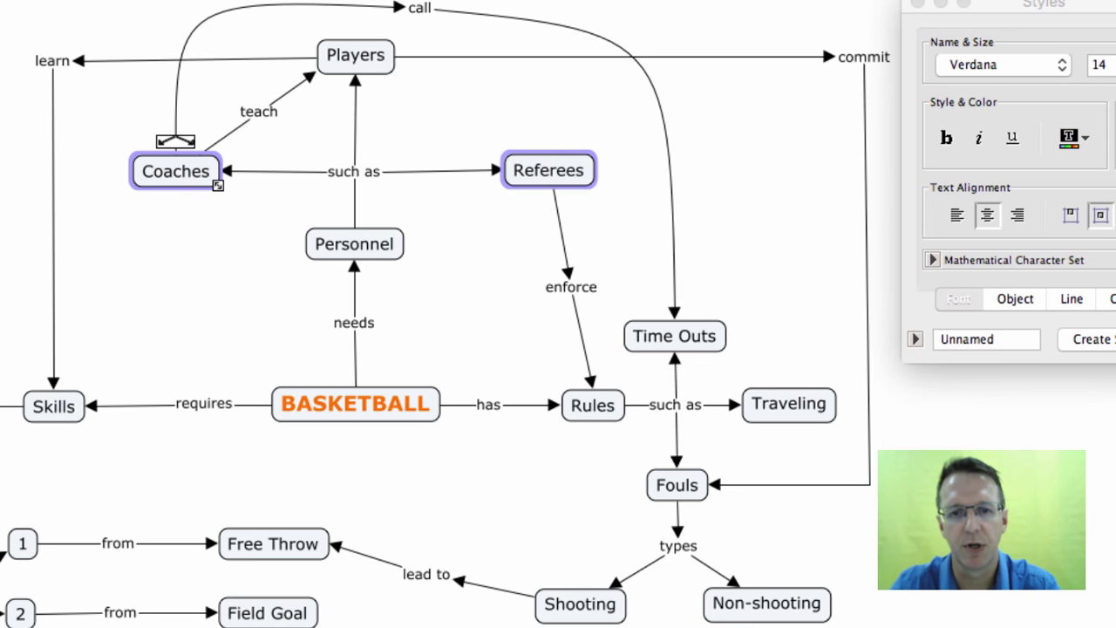
shift+click(356, 56)
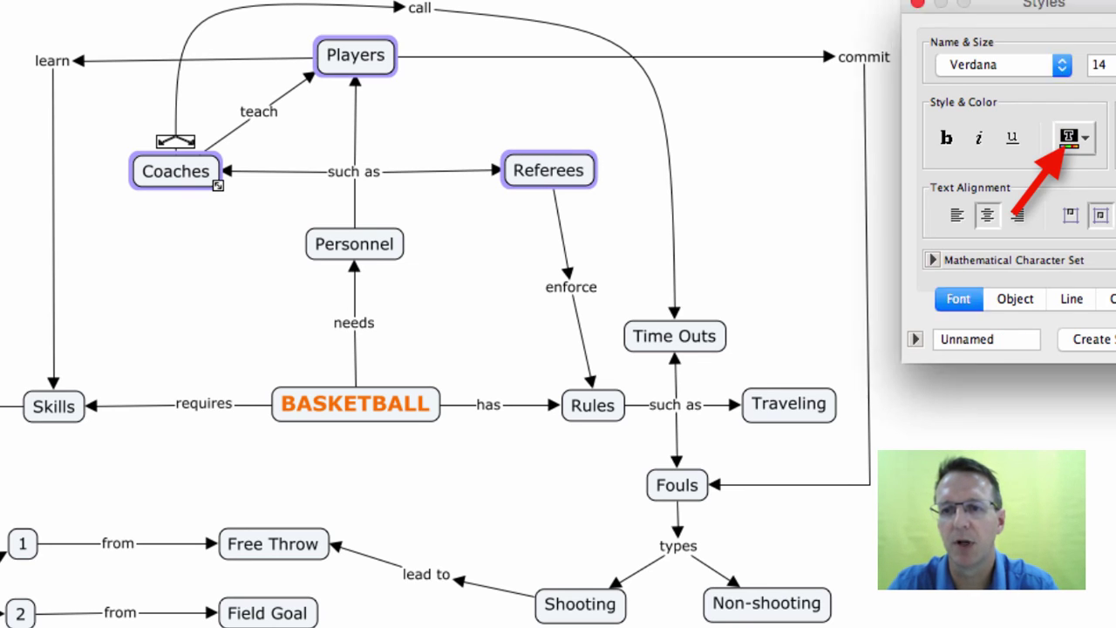
click(1074, 137)
click(974, 223)
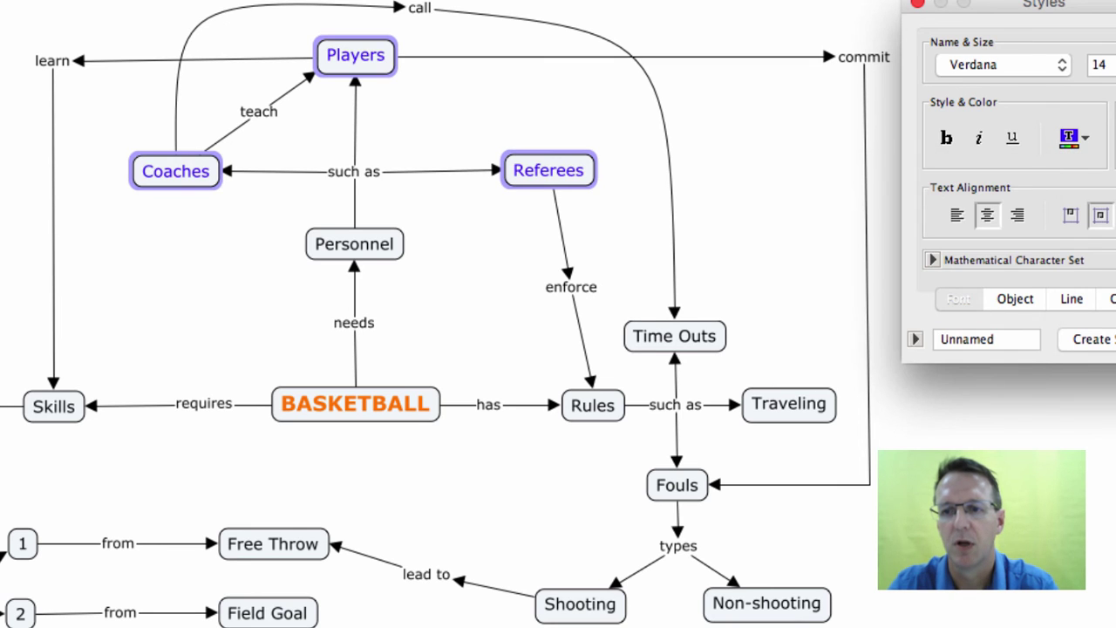
Fill the Coaches, Referees and Players concepts with bright yellow and give them a dark pink shadow
click(1016, 298)
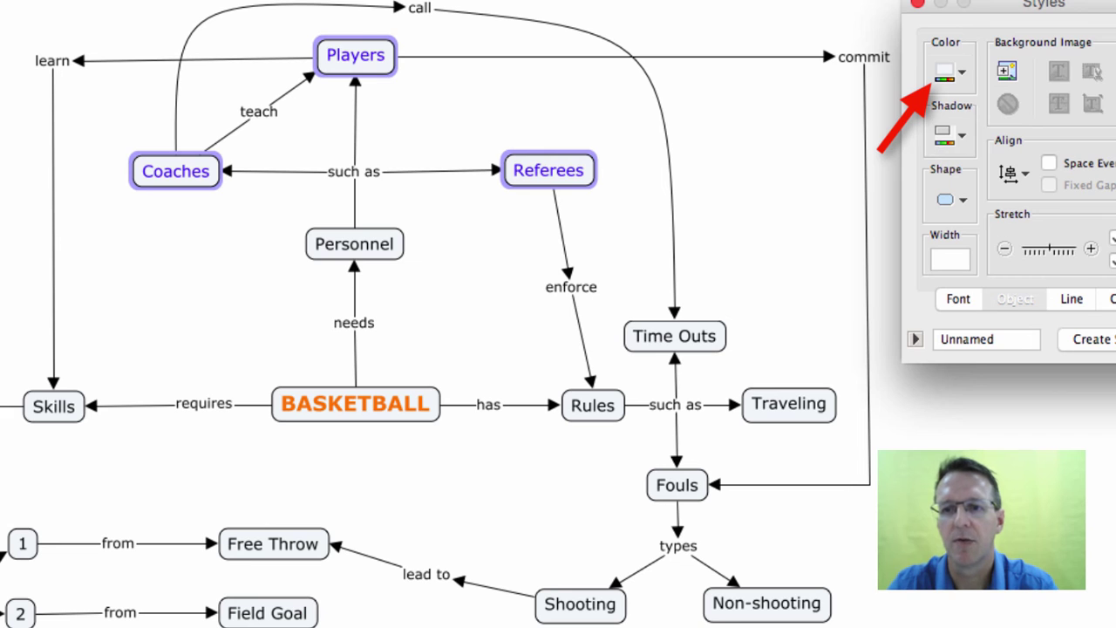
click(951, 73)
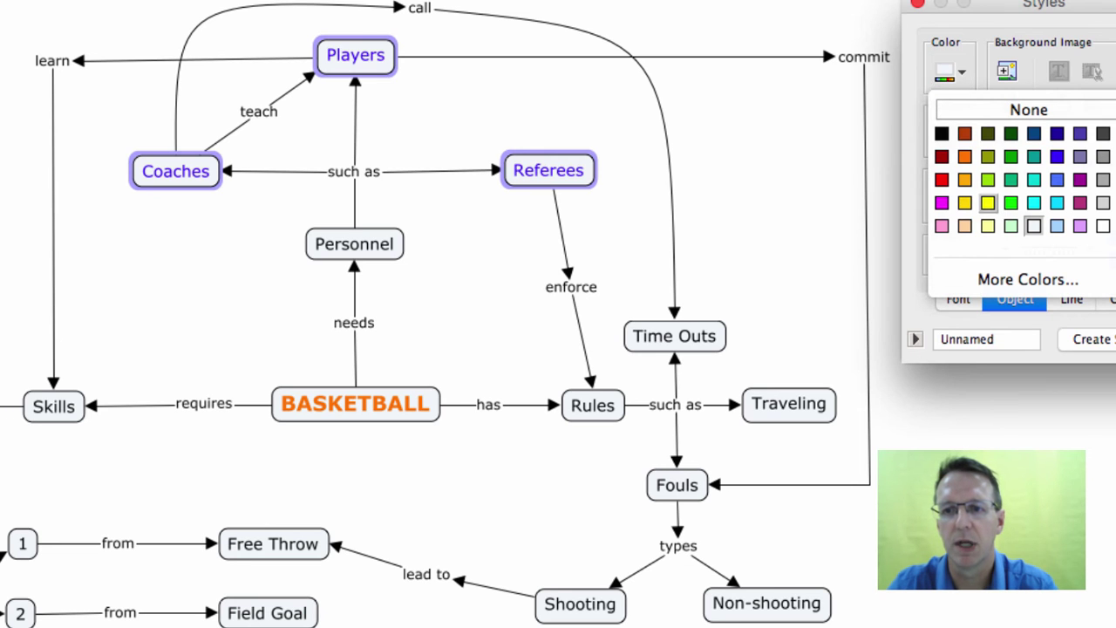
click(987, 202)
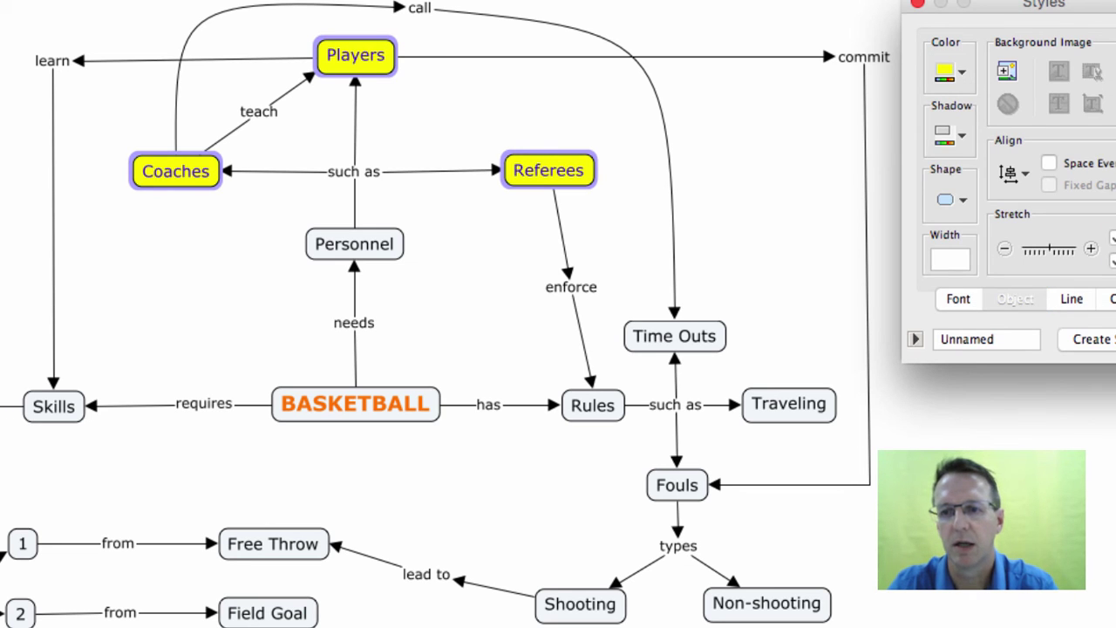
click(950, 135)
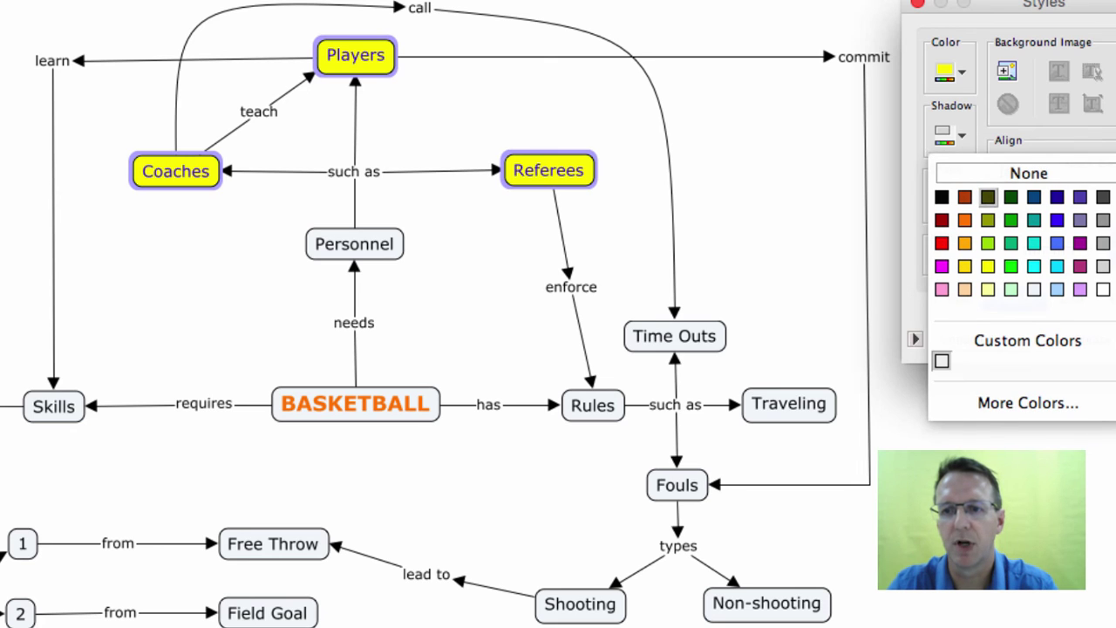
click(1081, 266)
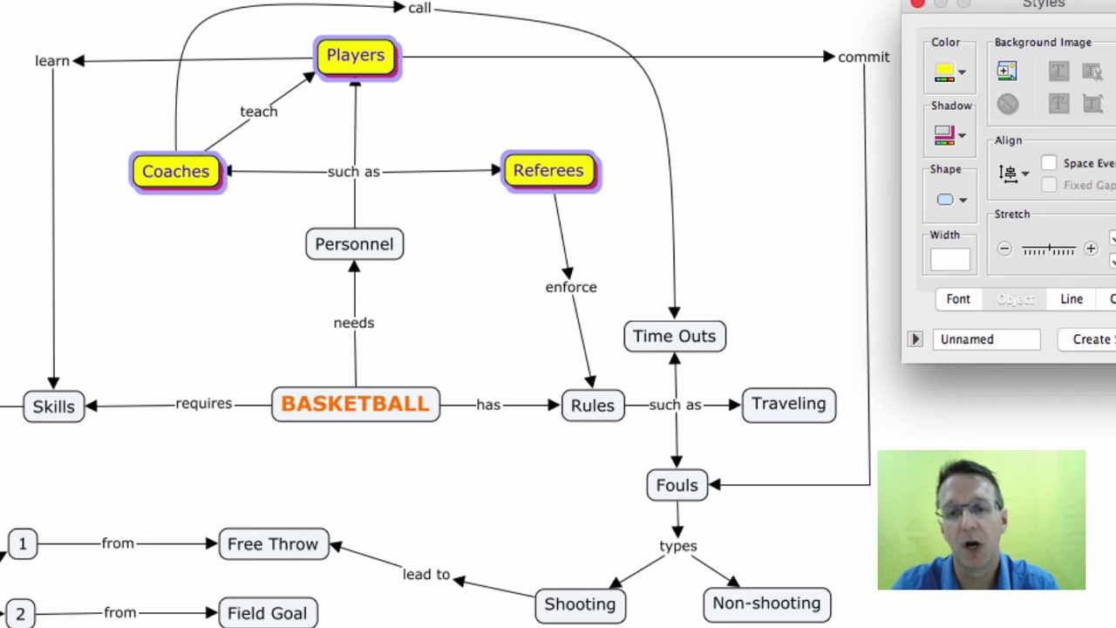
click(776, 236)
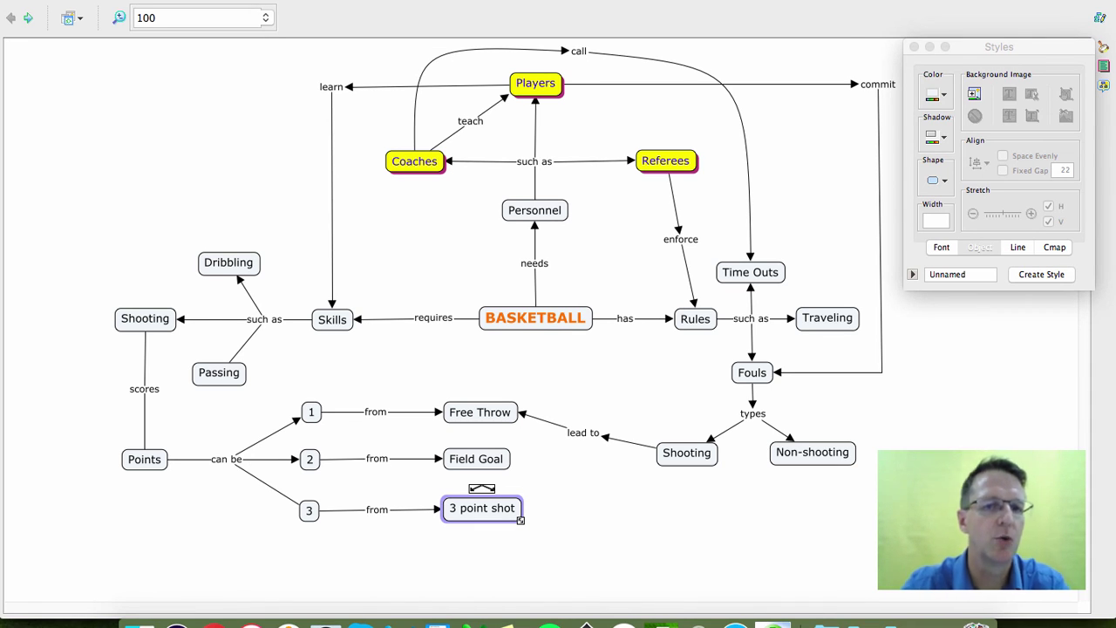
Annotate the 3 point shot concept with the note "awarded when the shot is made outside the 7.24m arc"
click(312, 1)
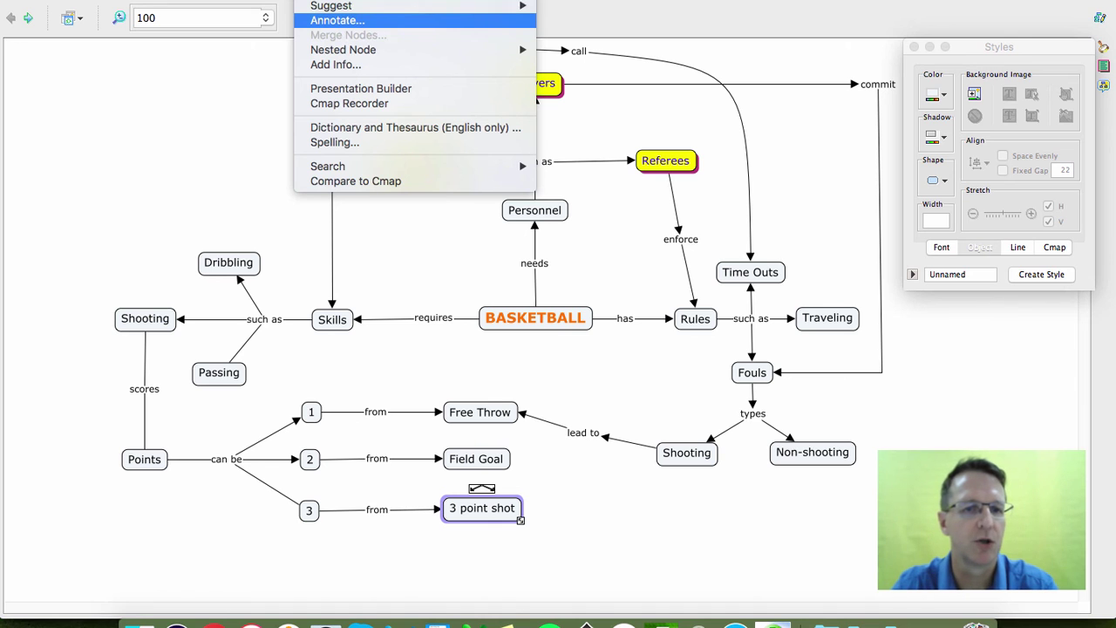
click(338, 20)
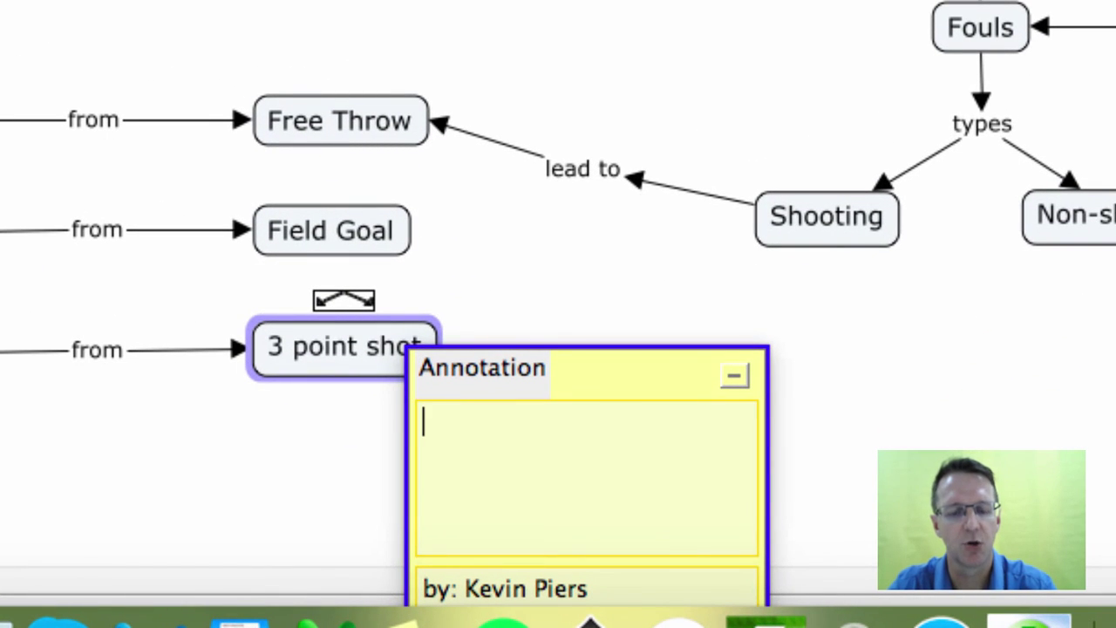
text(awrded when th)
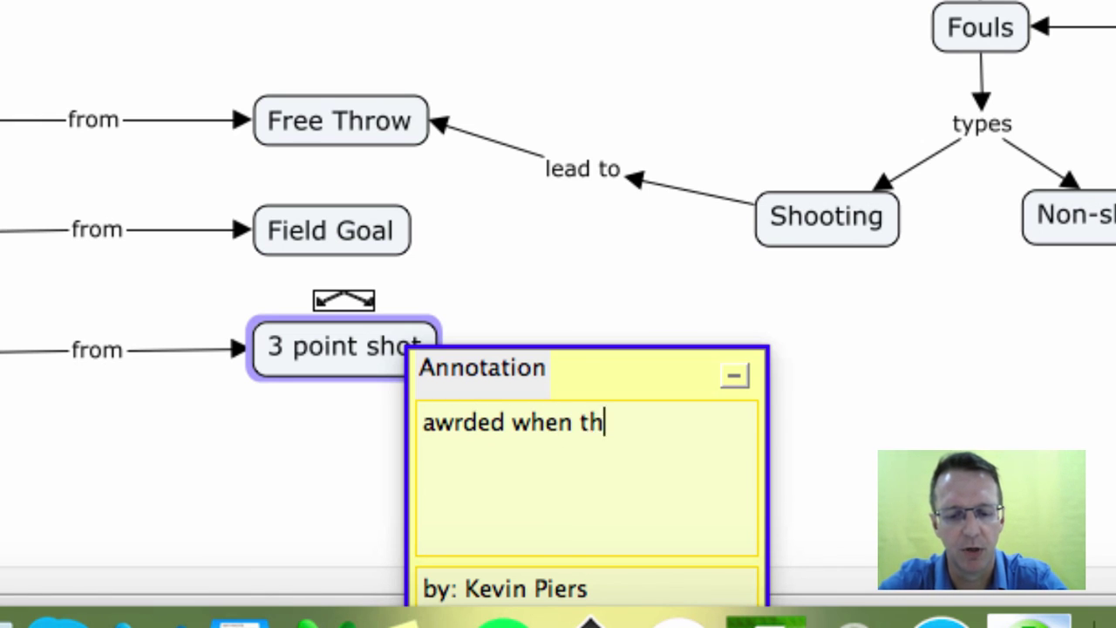
text(e shot is ma)
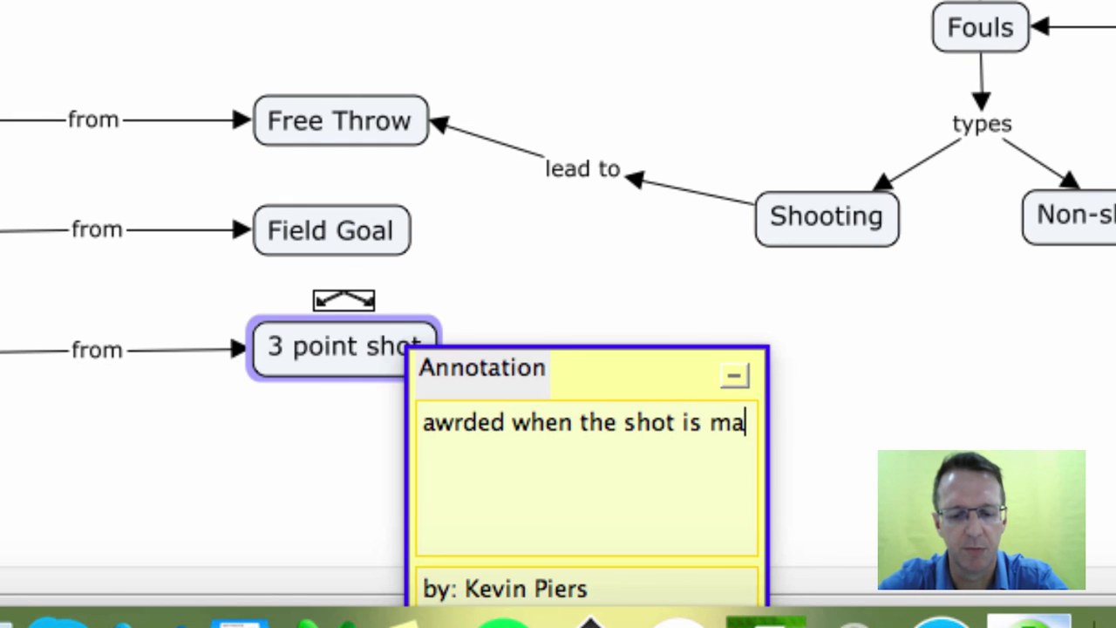
text(de outsi)
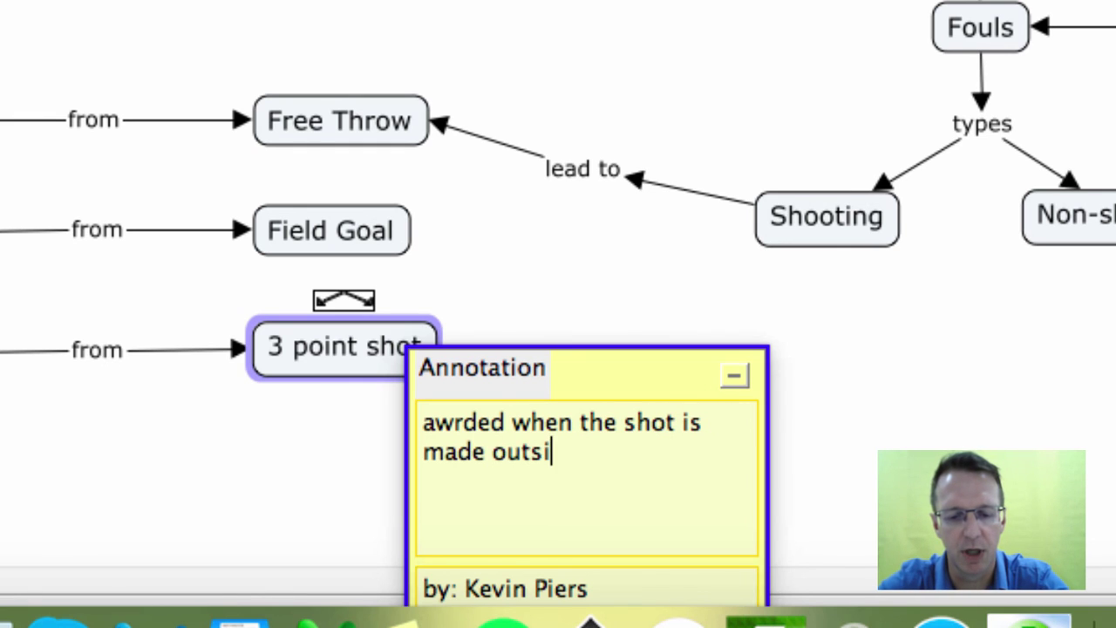
text(de th)
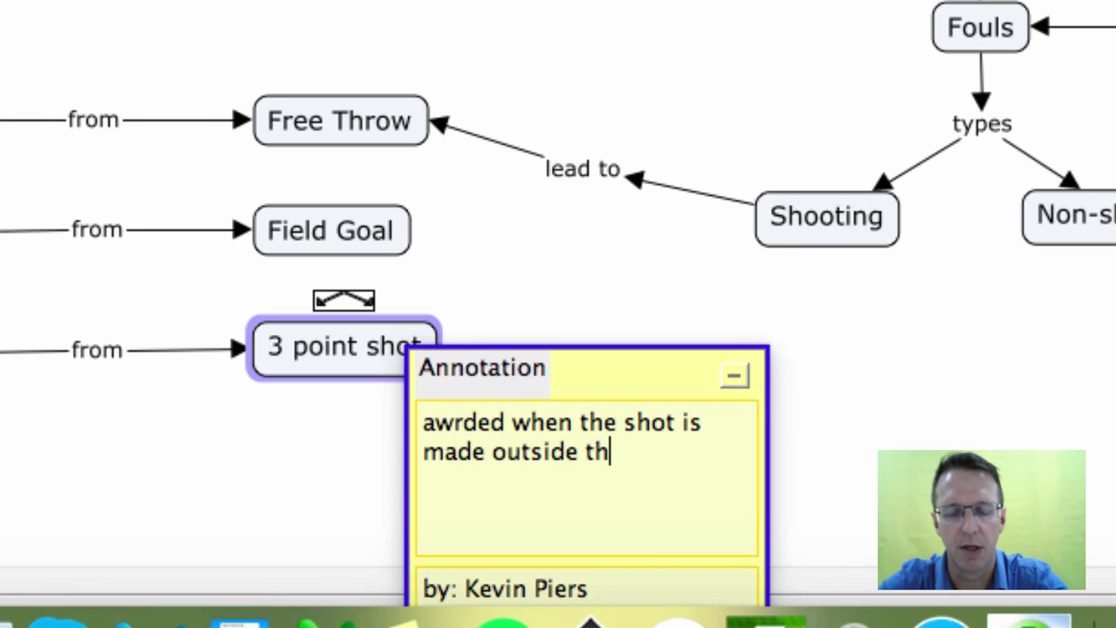
text(e 7.2)
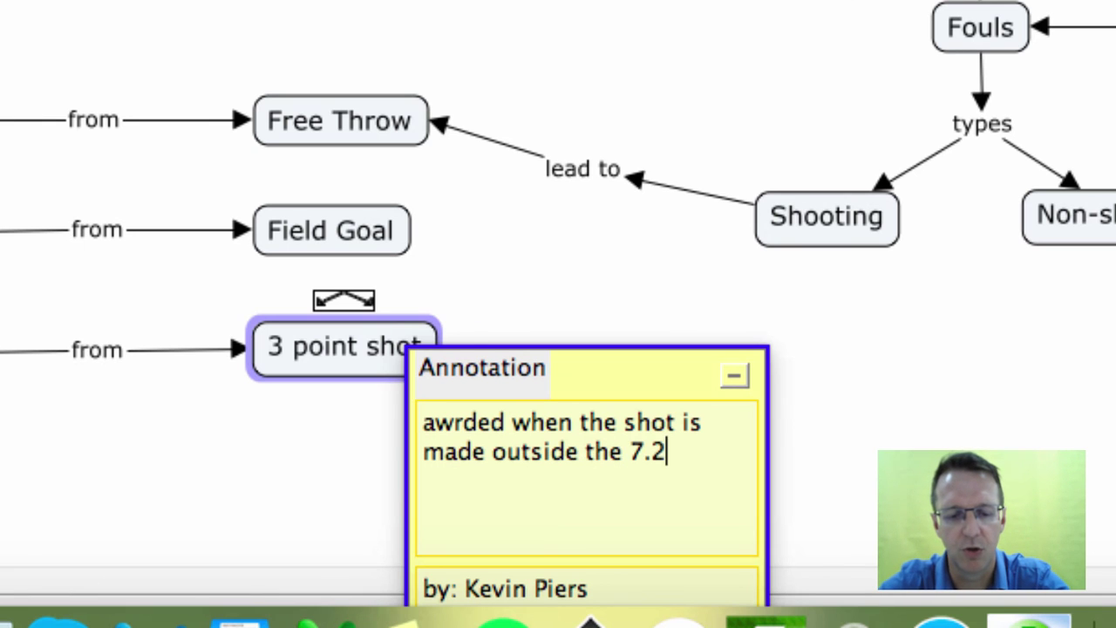
text(4m )
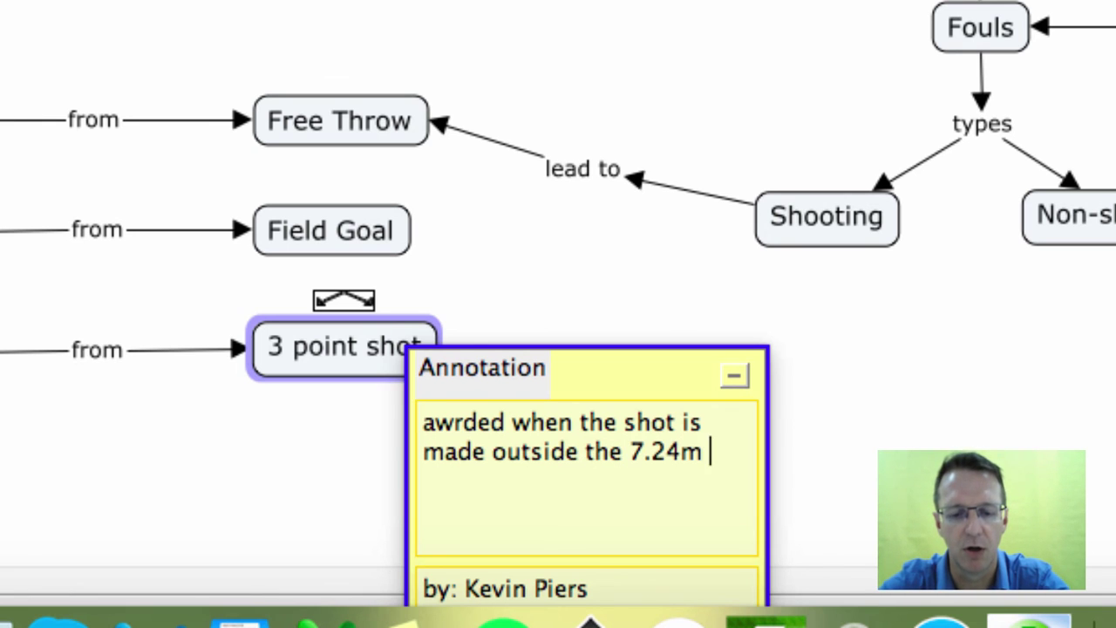
text(arc)
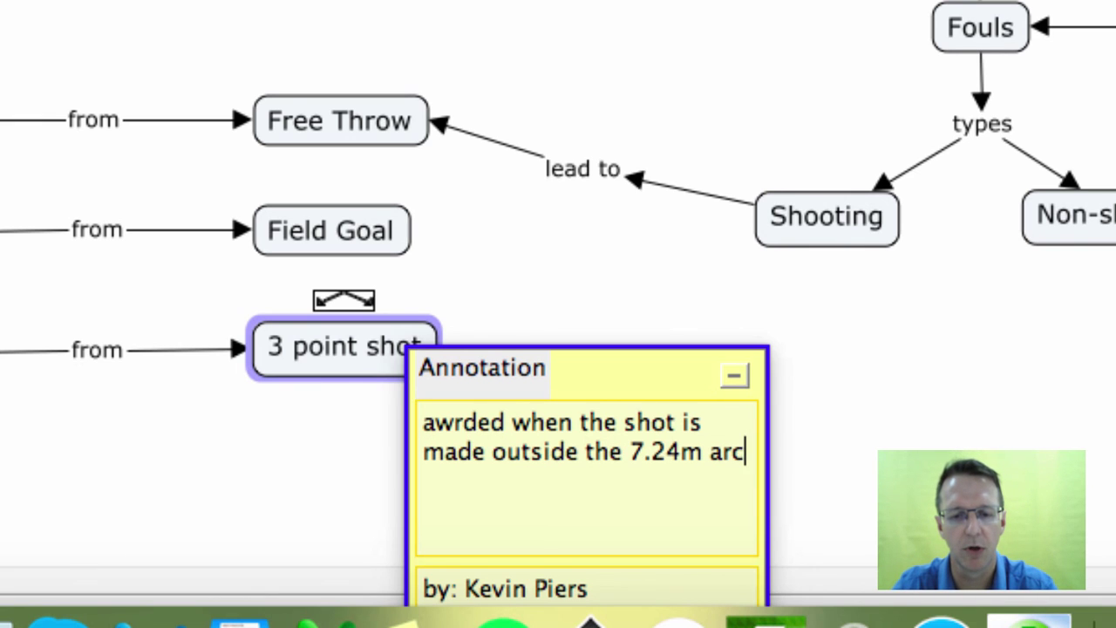
click(454, 423)
text(a)
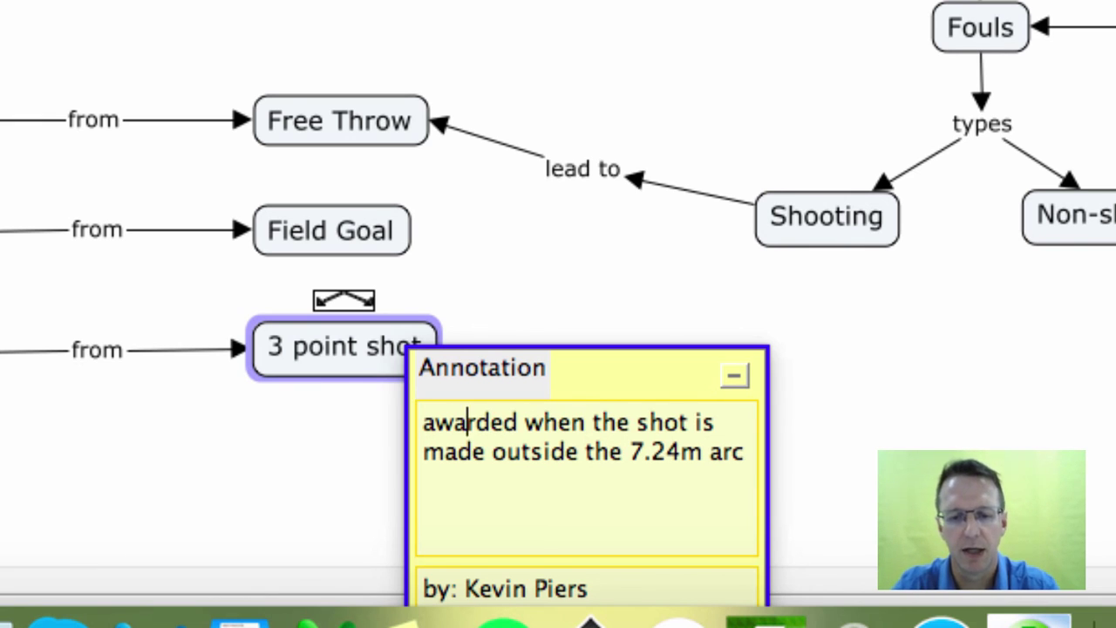
Collapse the annotation and place its note marker directly below the 3 point shot concept
click(736, 376)
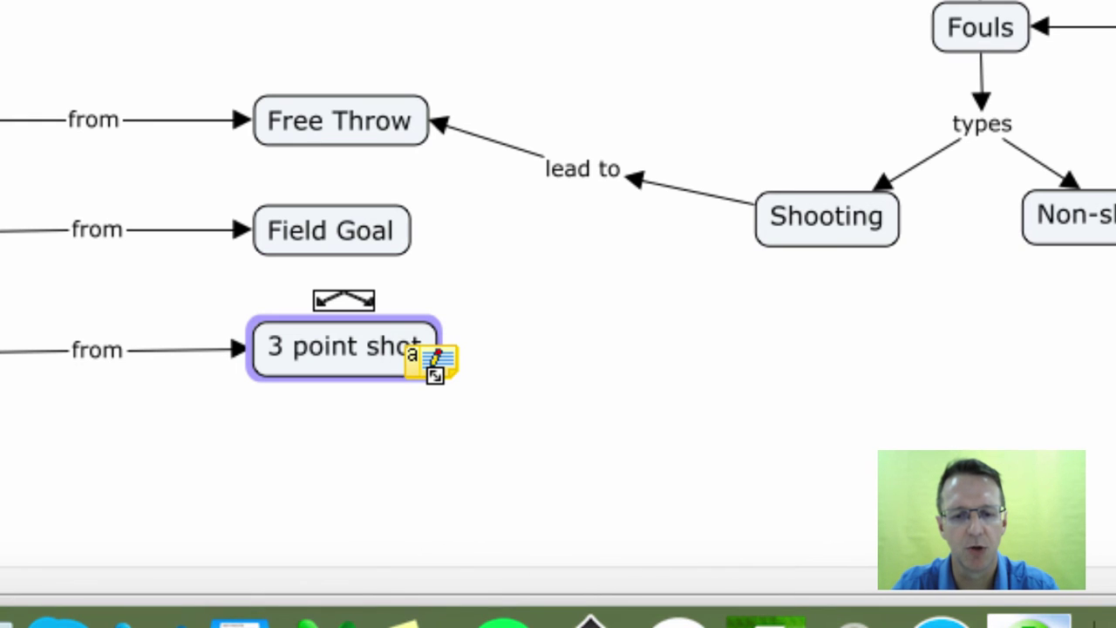
mouse_move(434, 373)
mouse_down()
mouse_move(437, 416)
mouse_move(328, 410)
mouse_move(341, 409)
mouse_up()
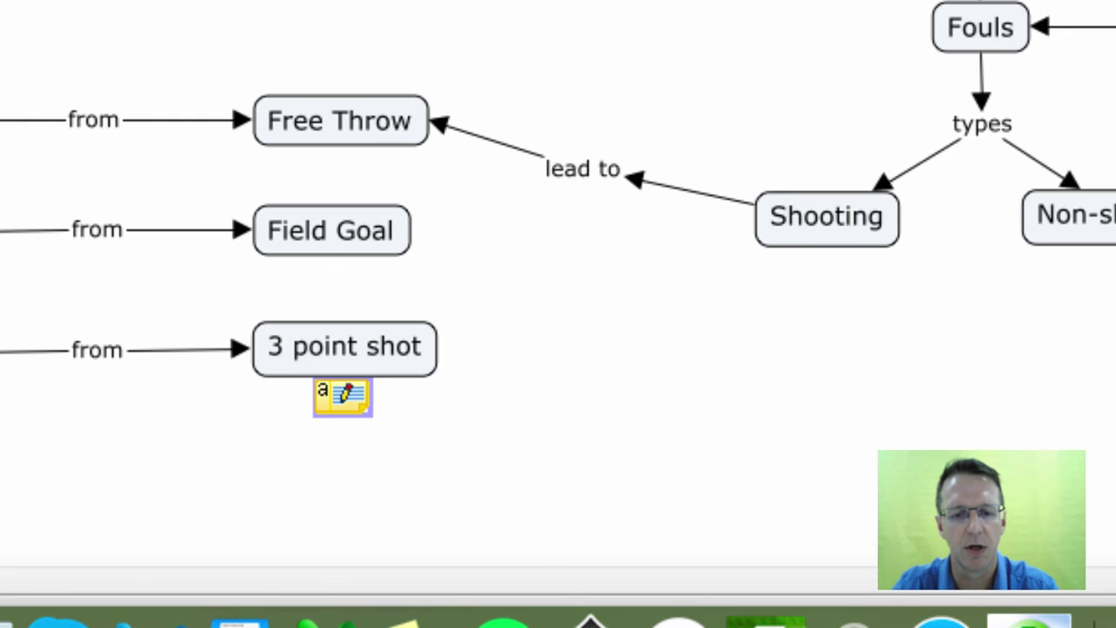
key(Escape)
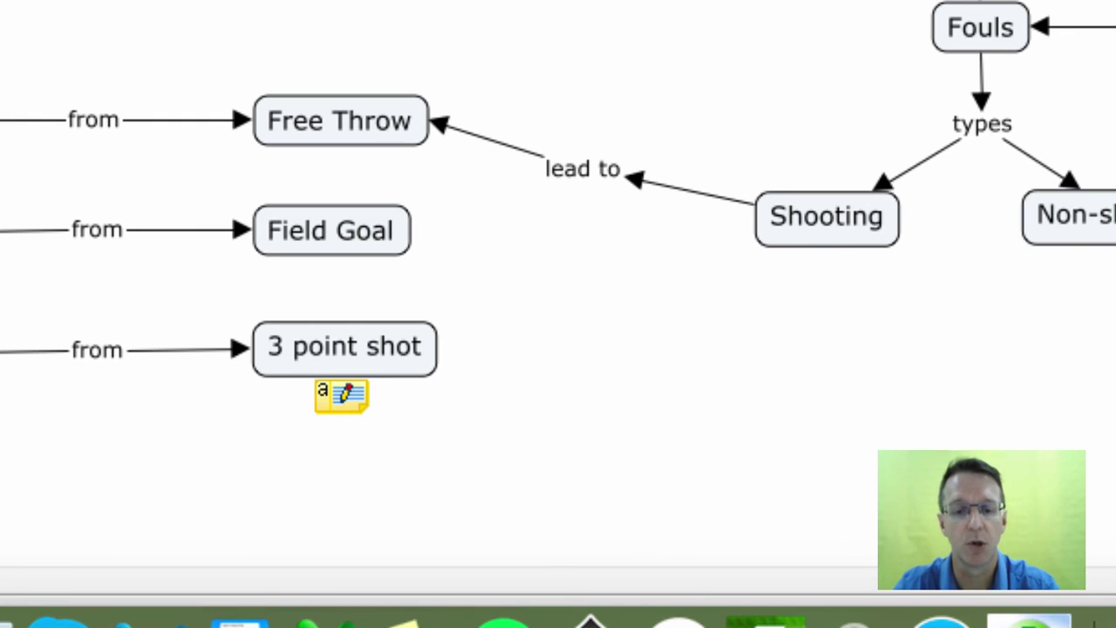
Open the annotation below 3 point shot to read its text, and collapse it again
click(342, 397)
double_click(342, 397)
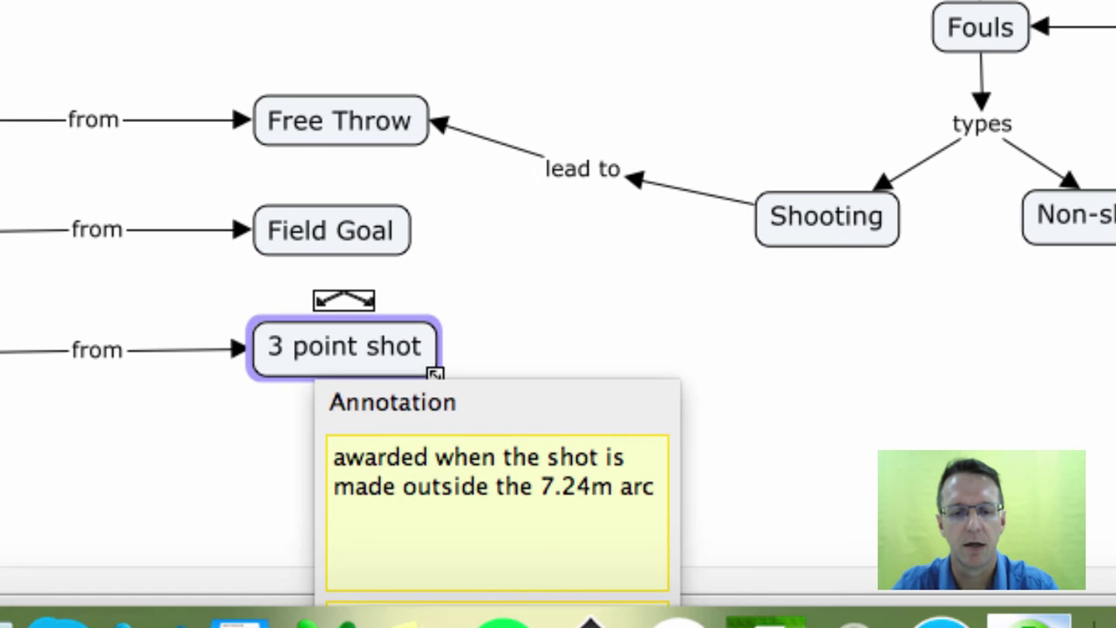
click(645, 410)
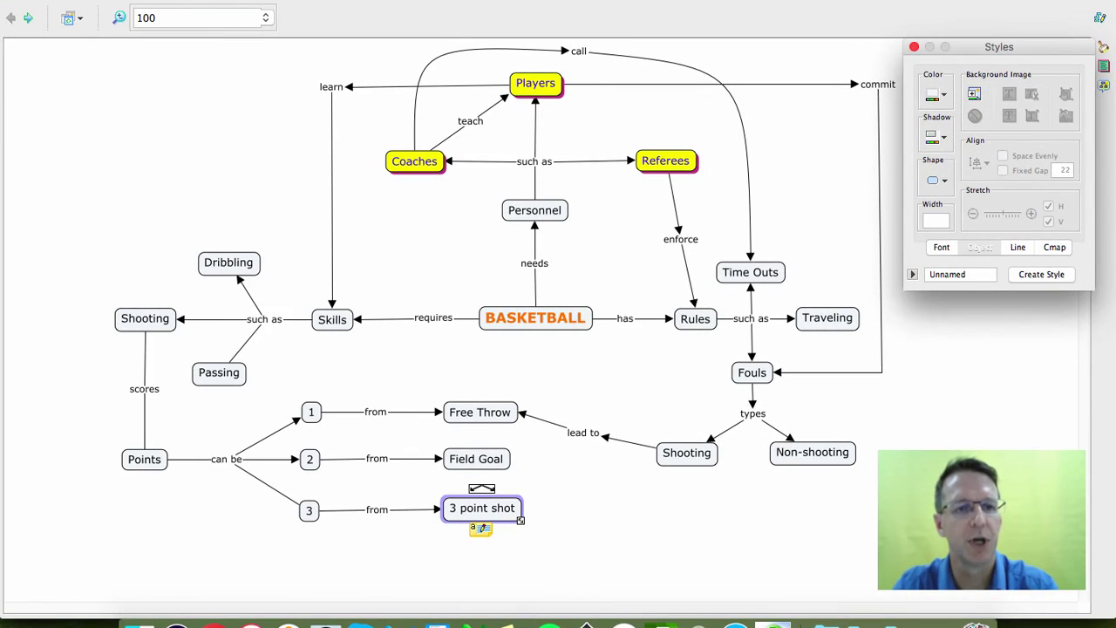
click(120, 0)
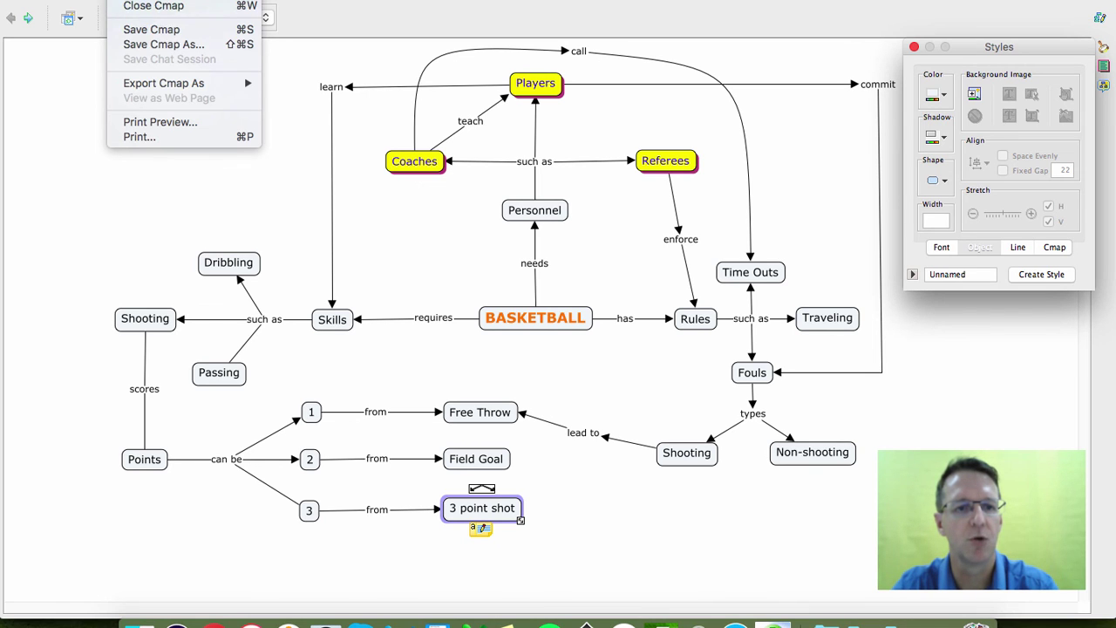
mouse_move(164, 84)
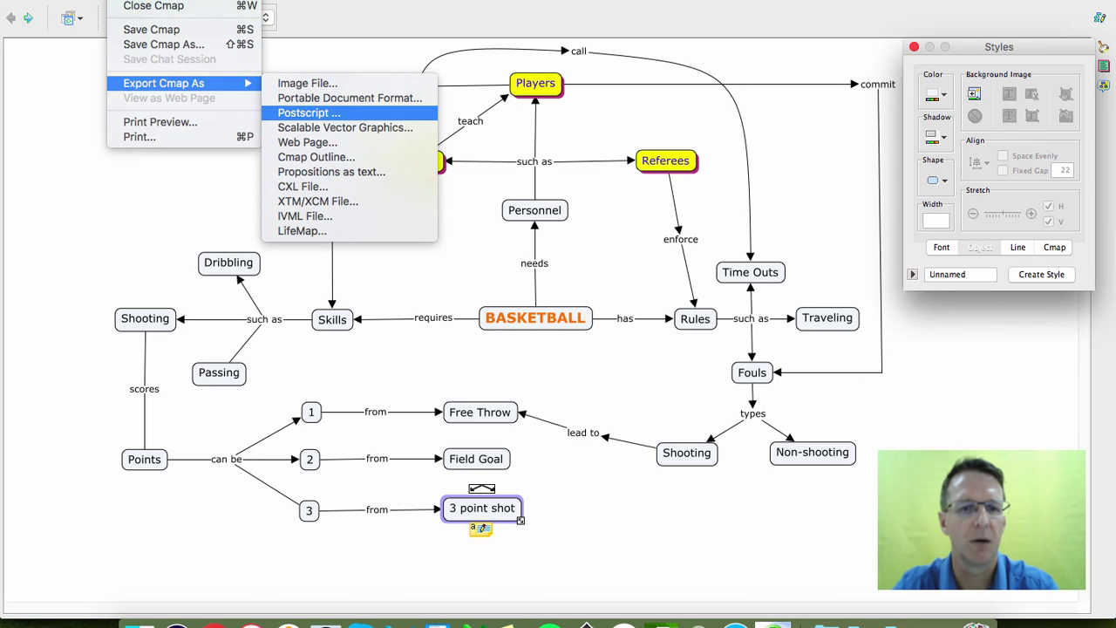
click(349, 98)
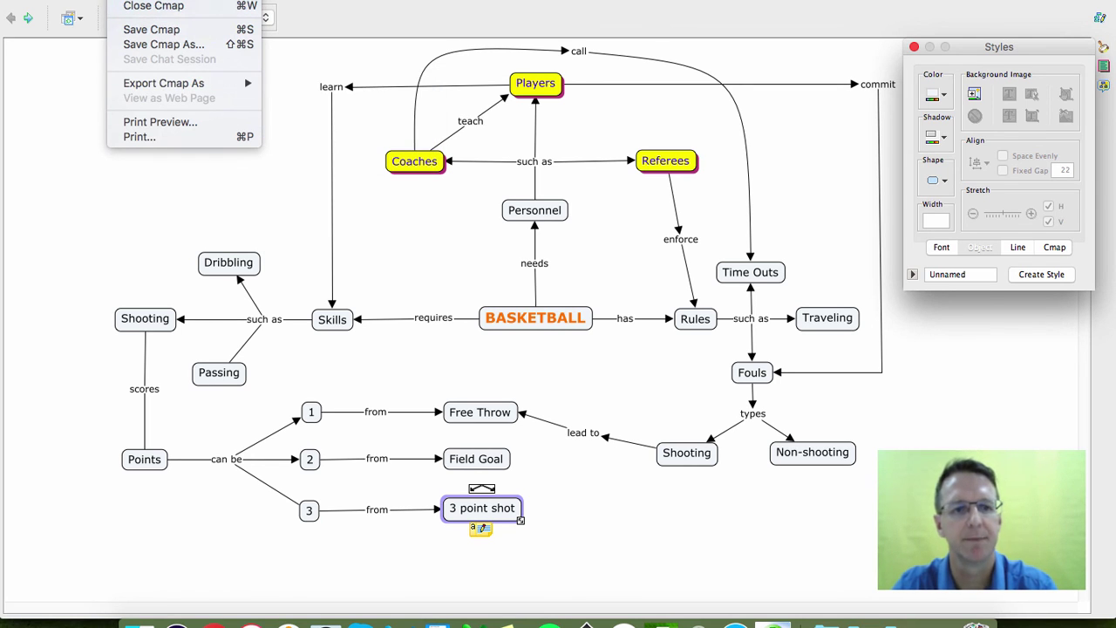
key(Escape)
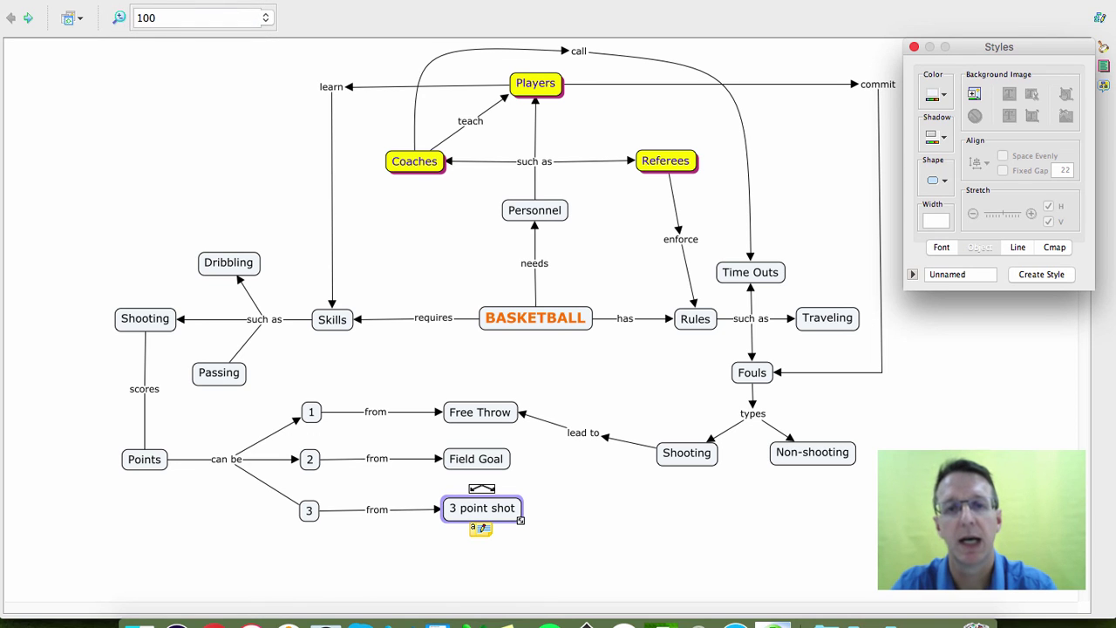